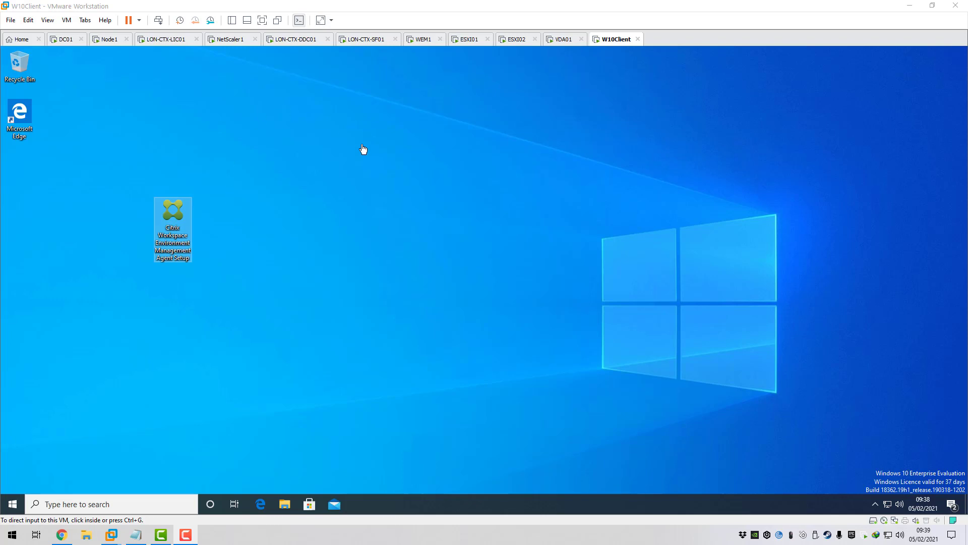
- Select the WEM Agent Setup installer on the W10Client virtual machine's desktop
click(243, 183)
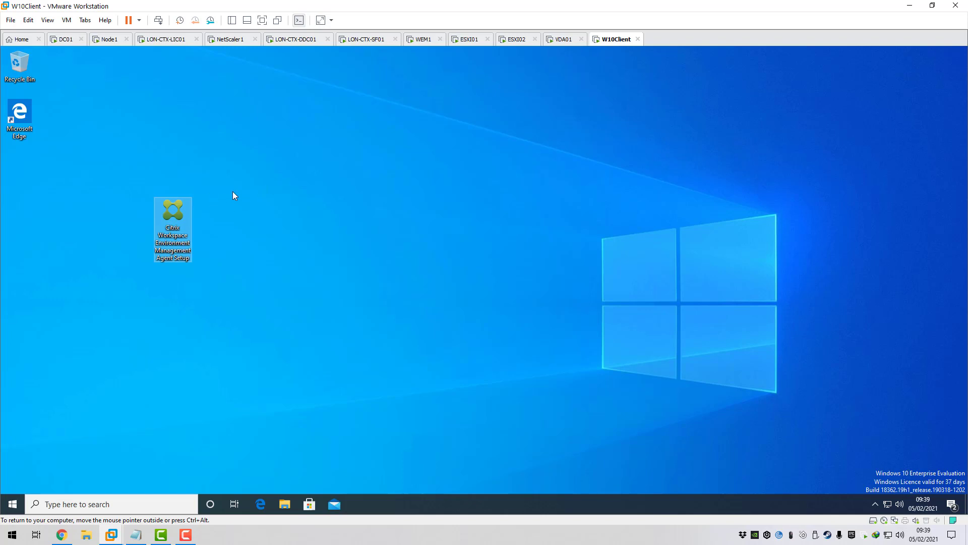
click(270, 199)
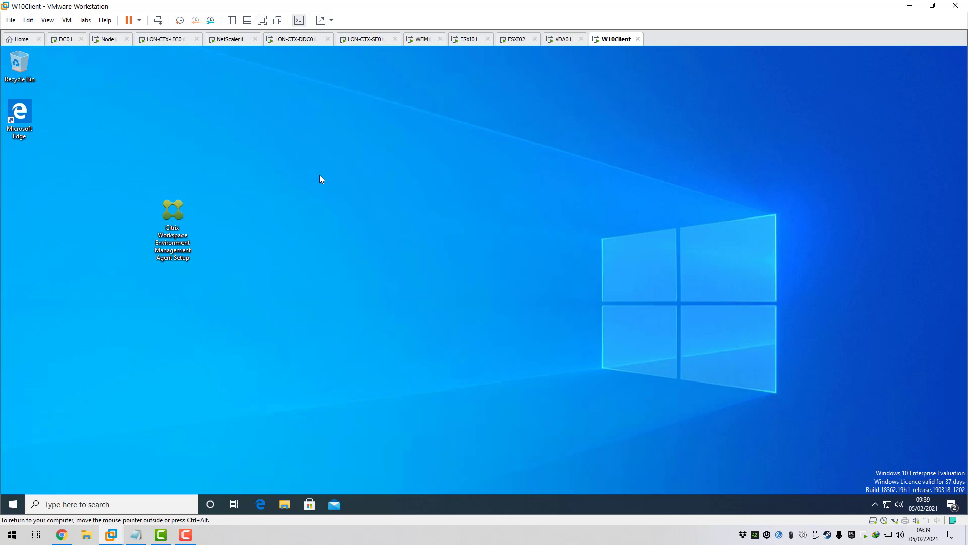
click(176, 208)
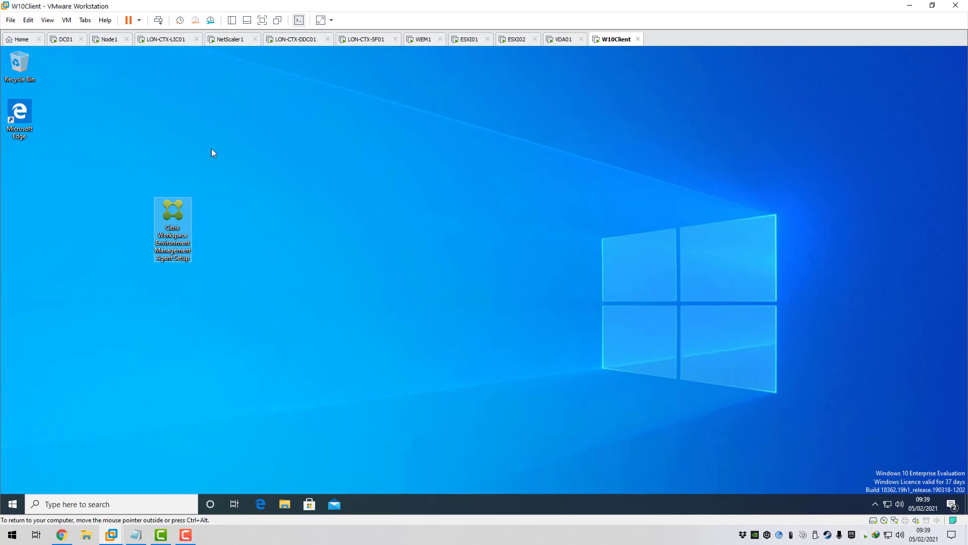
- On DC01, inspect DESKTOP01 in Thinclients and the thin-client user in XD Users, then return to W10Client
click(70, 46)
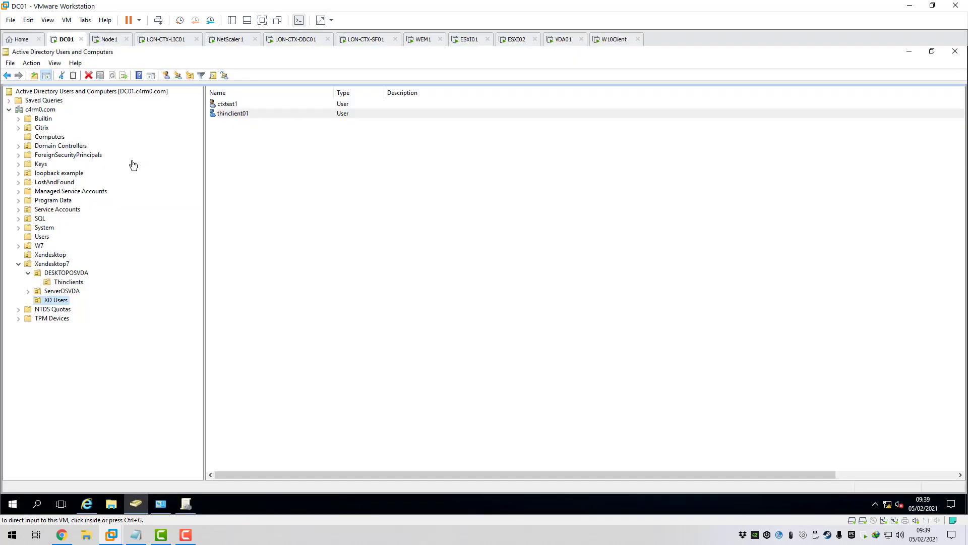
click(76, 283)
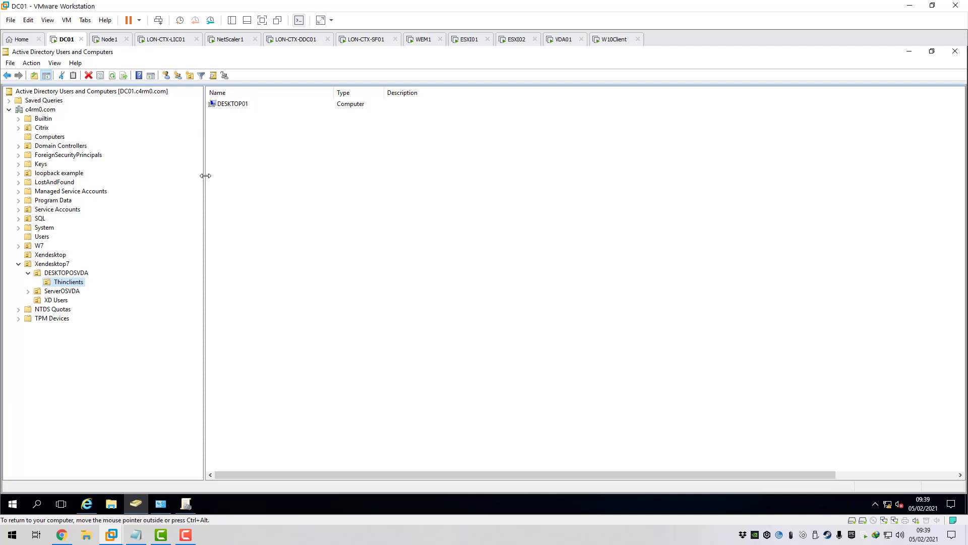
click(233, 107)
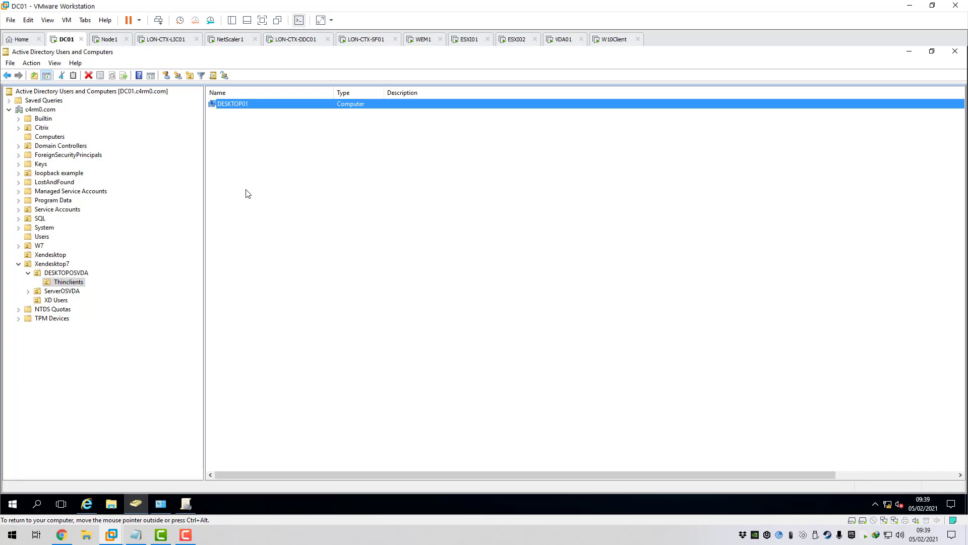
click(56, 300)
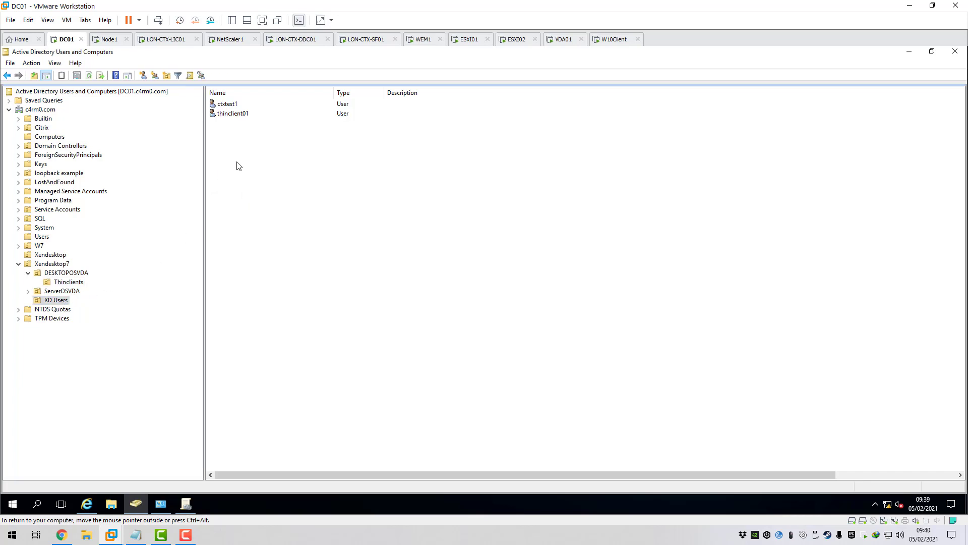
click(236, 114)
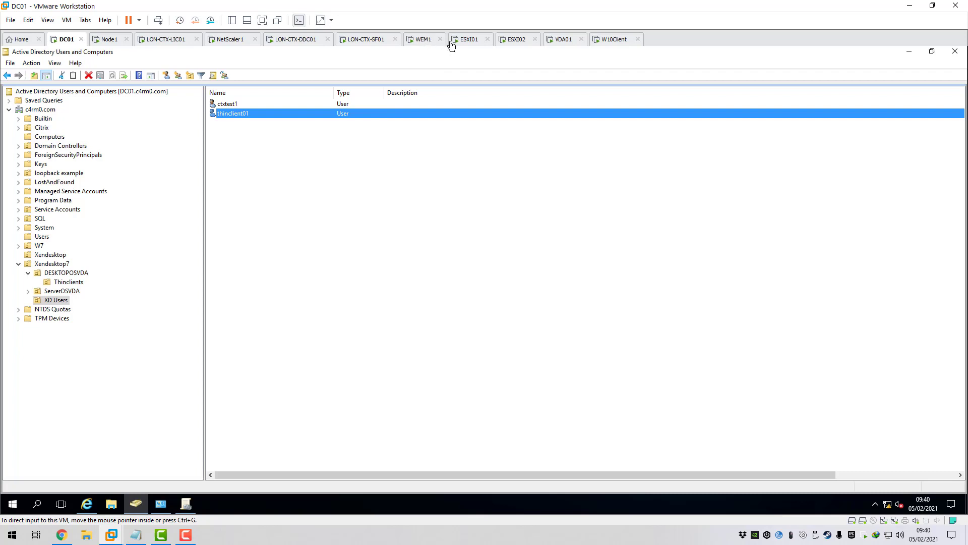
click(612, 43)
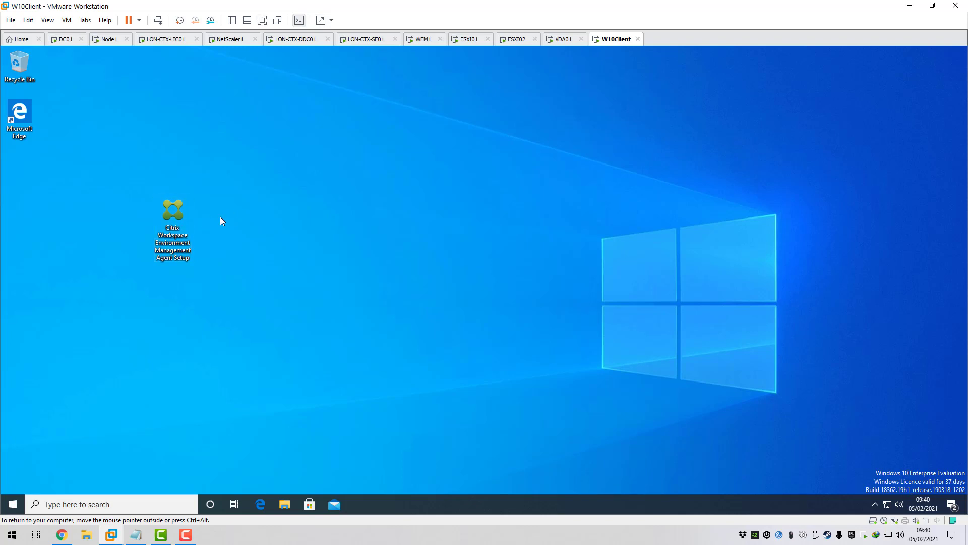
- Run WEM Agent Setup, agree to the licence, keep the default folder and pick On-premises Deployment
double_click(173, 211)
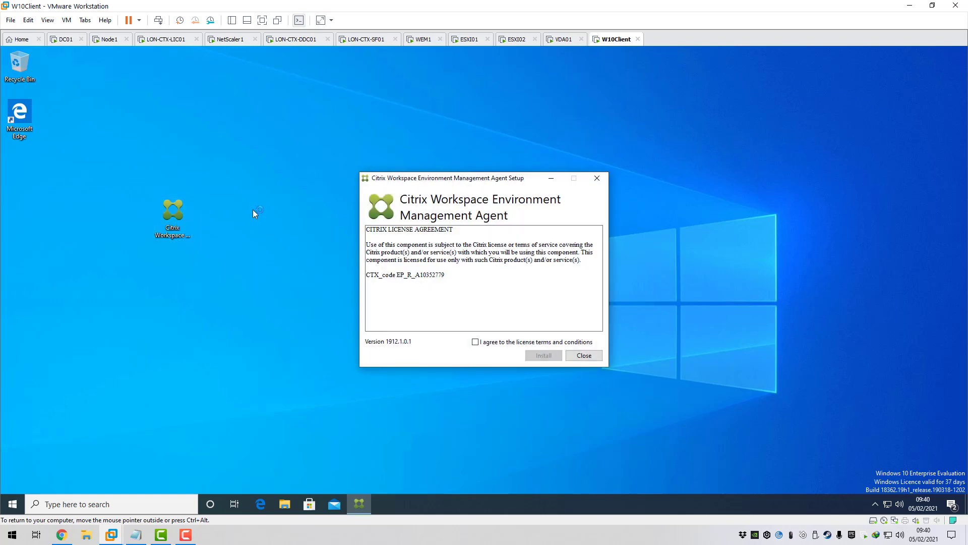
click(500, 344)
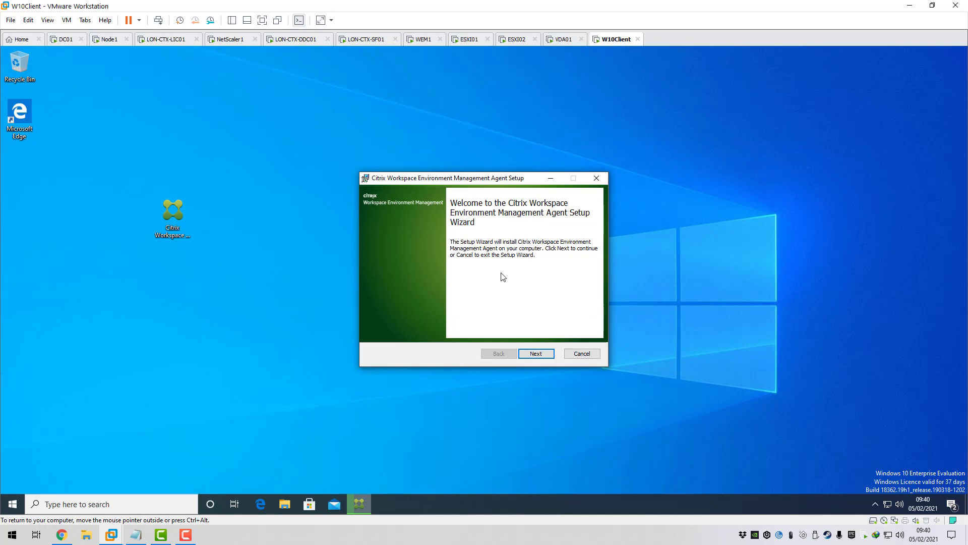
click(536, 353)
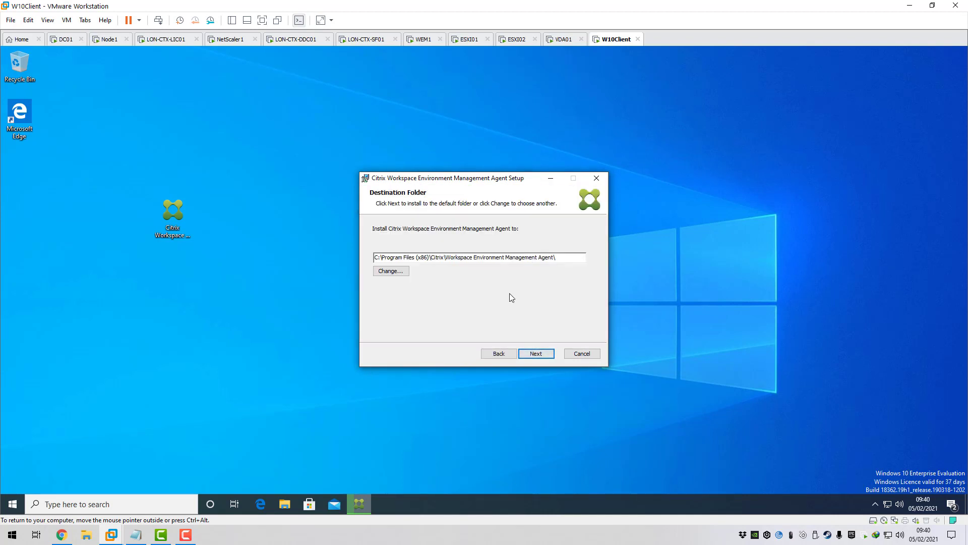
click(537, 353)
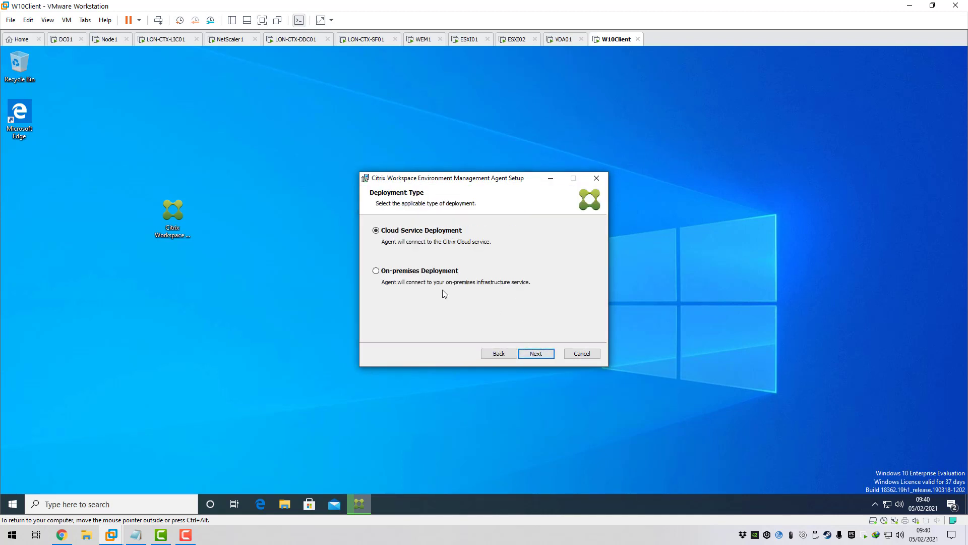
click(377, 272)
- Choose Skip Configuration, keep default advanced settings, install the WEM agent and close the completed wizard
click(536, 354)
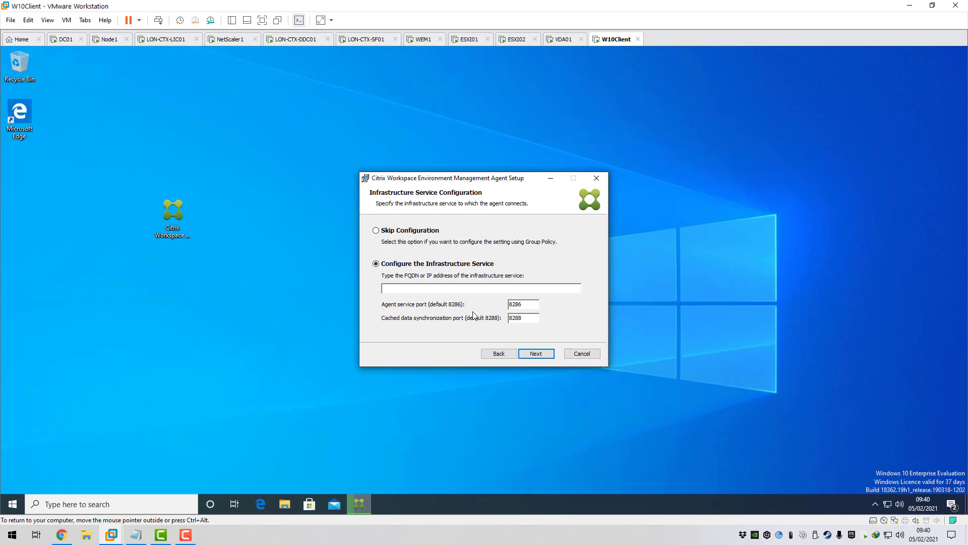
click(389, 234)
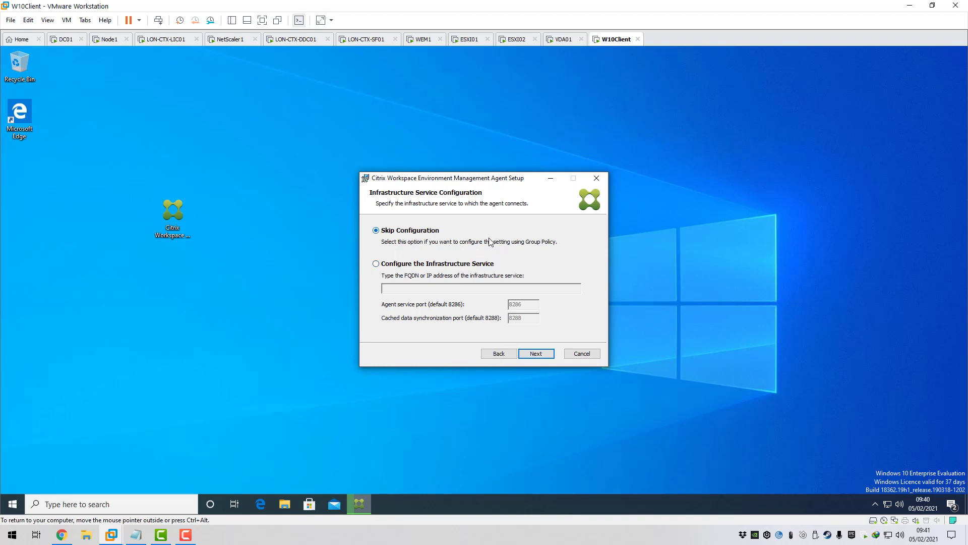
click(538, 356)
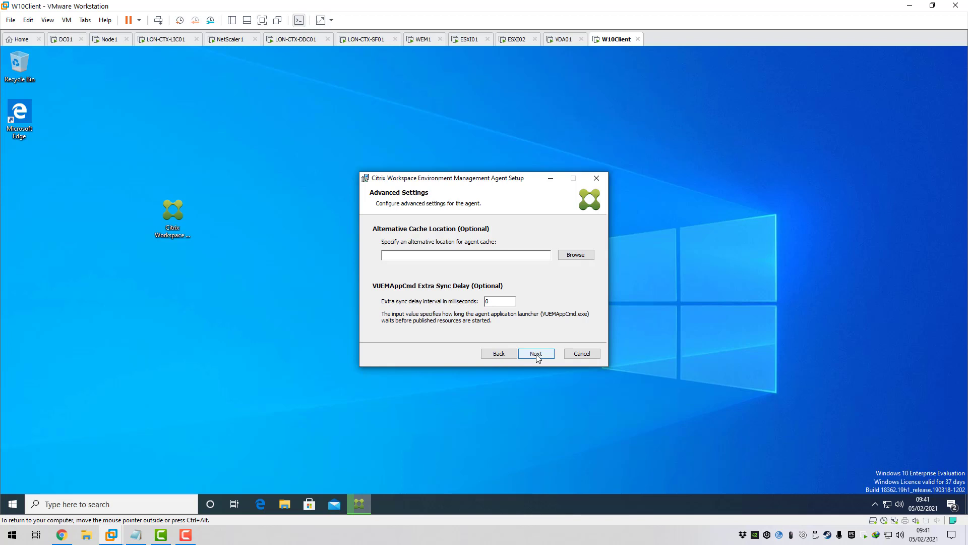
click(536, 354)
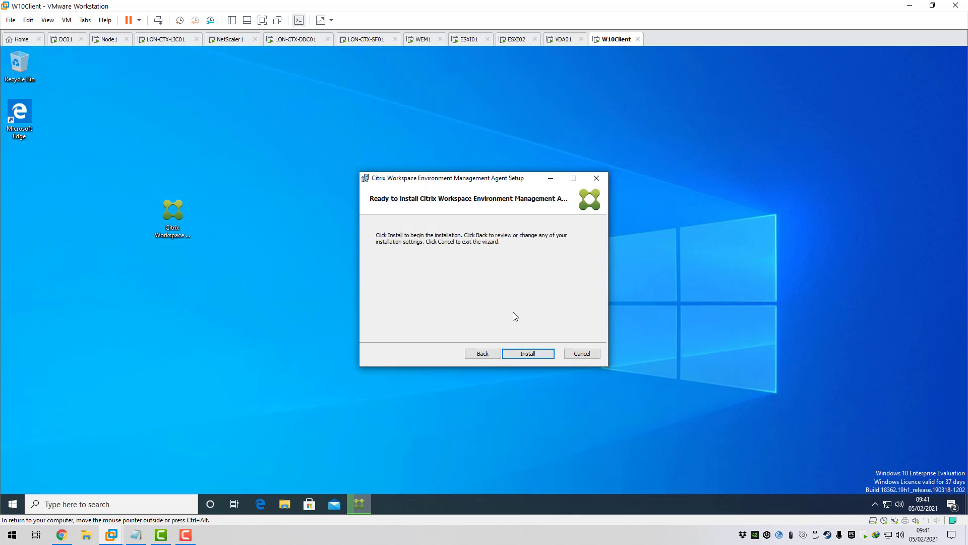
click(528, 353)
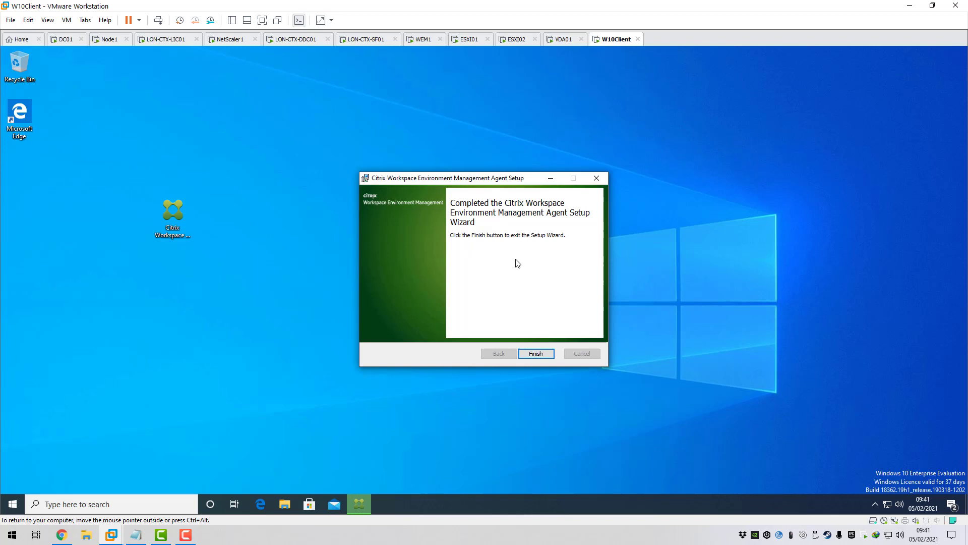
click(537, 354)
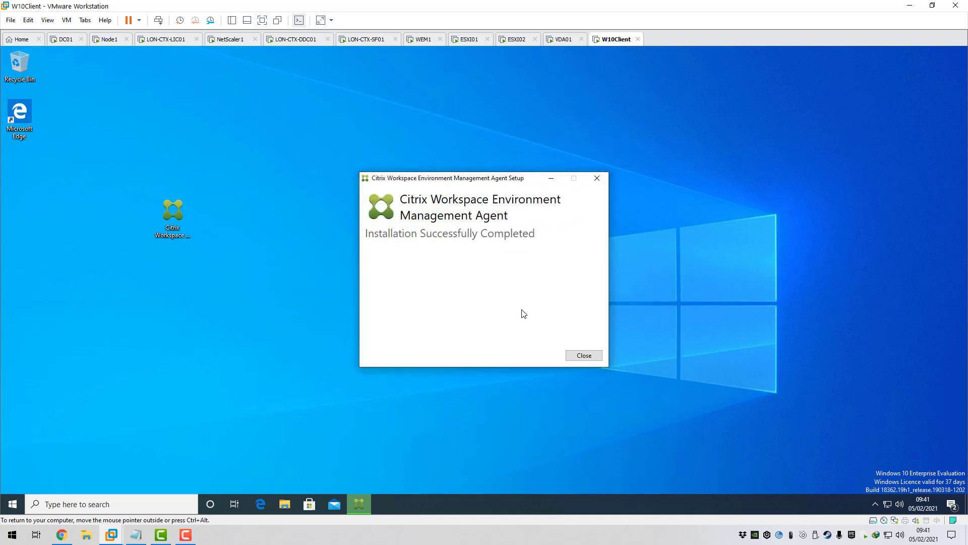
click(580, 352)
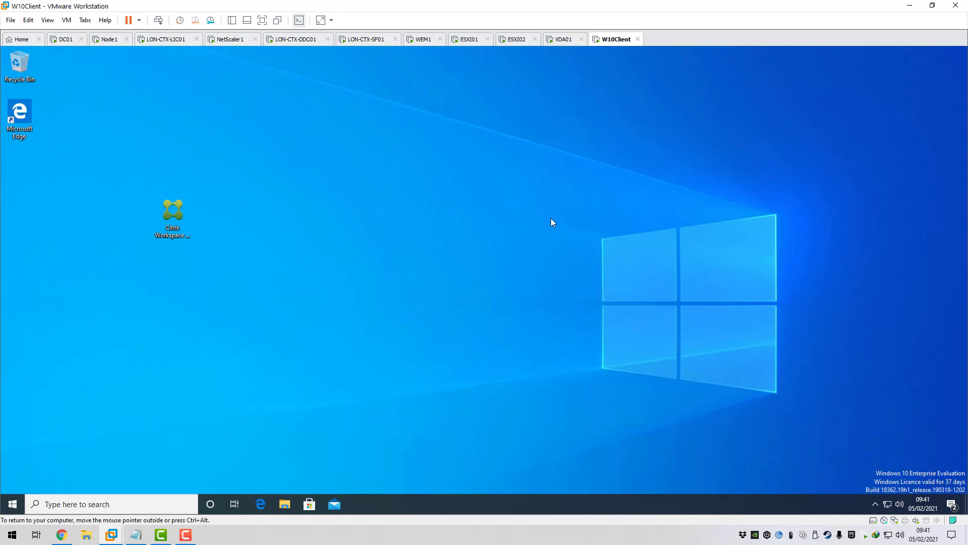
- On WEM1, create a configuration set named 'Thinclients' and select it as the active set
click(423, 39)
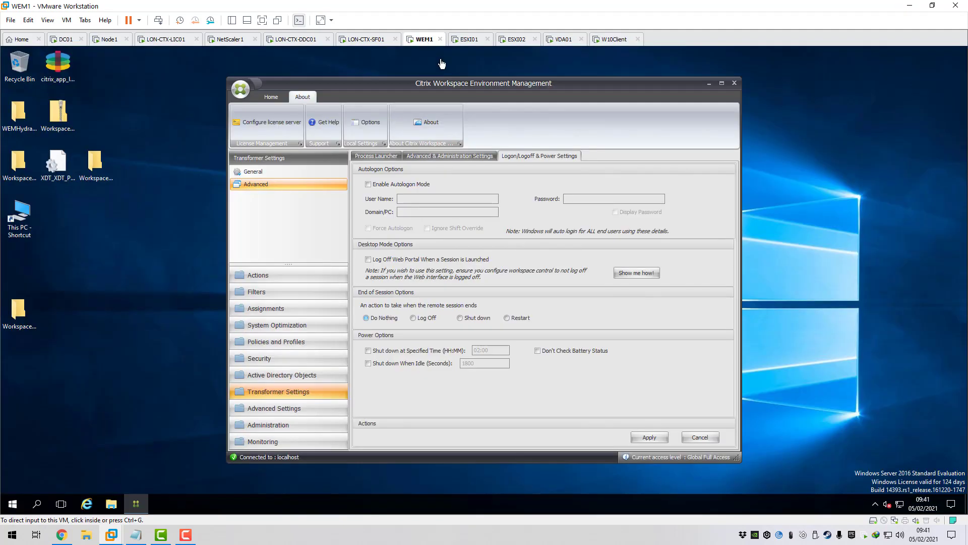
click(257, 173)
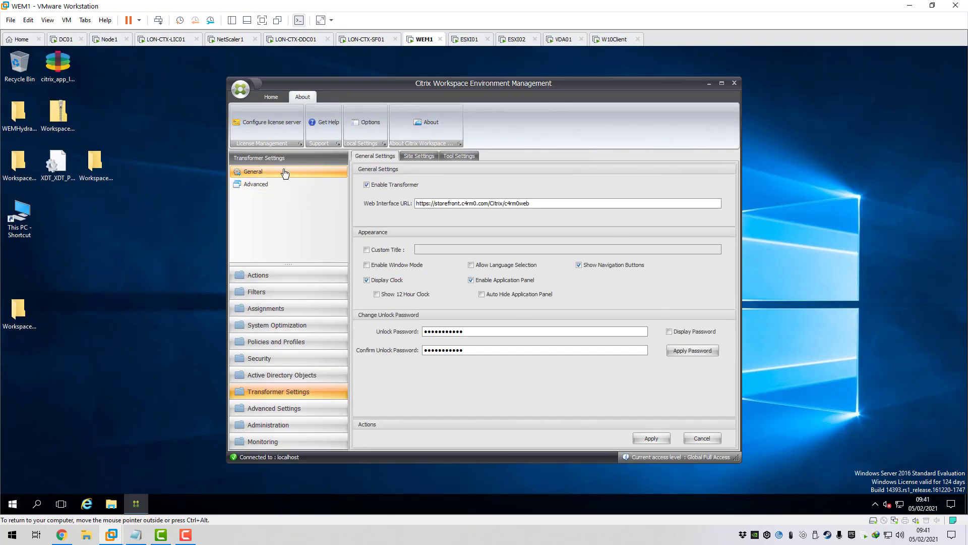
click(262, 276)
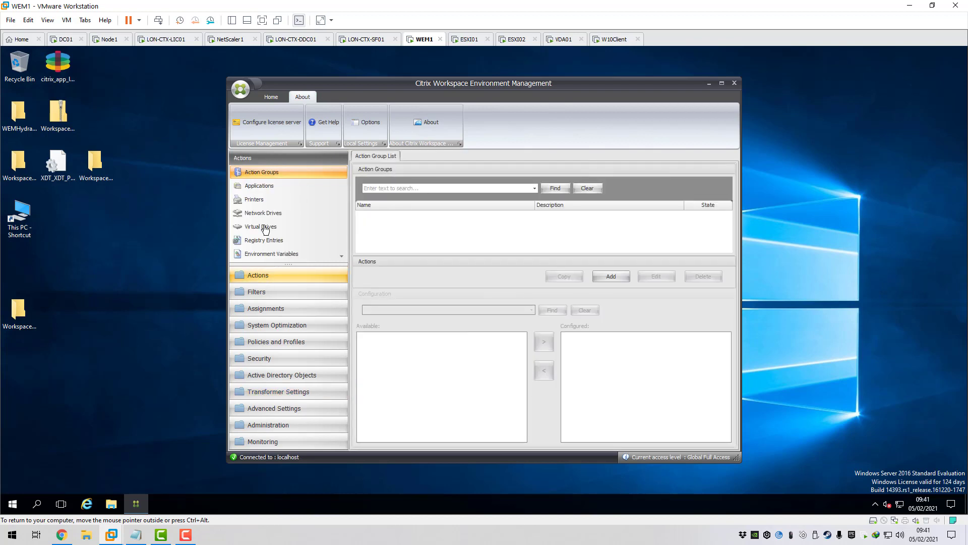
click(277, 97)
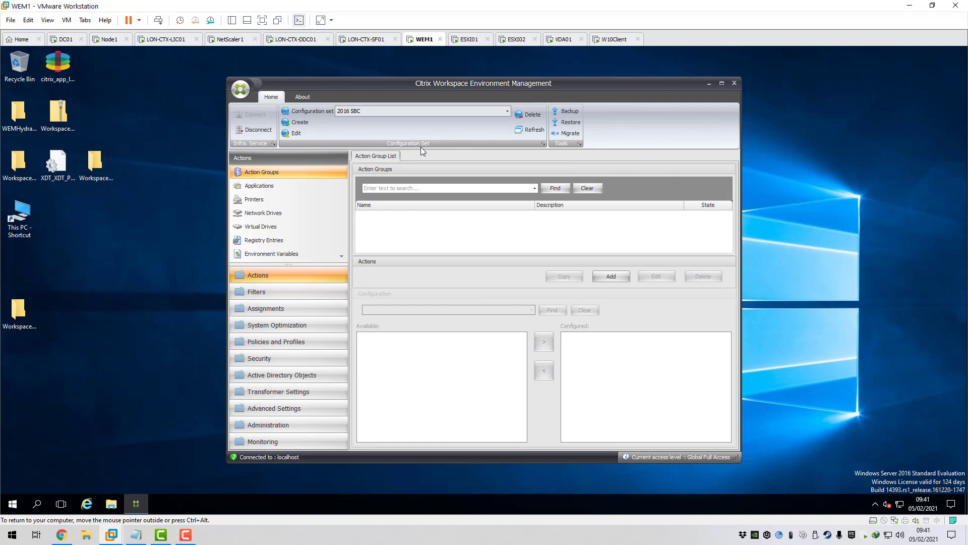
click(302, 123)
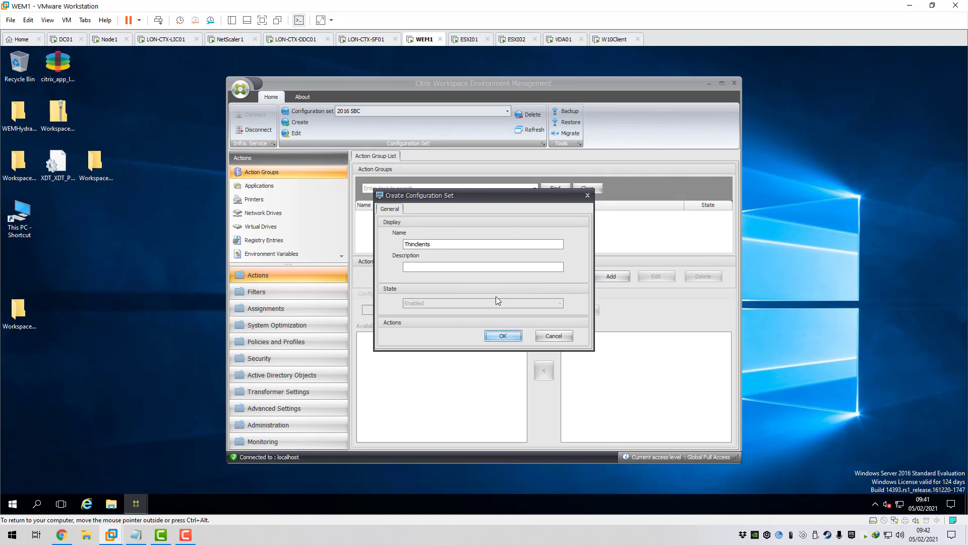
click(503, 334)
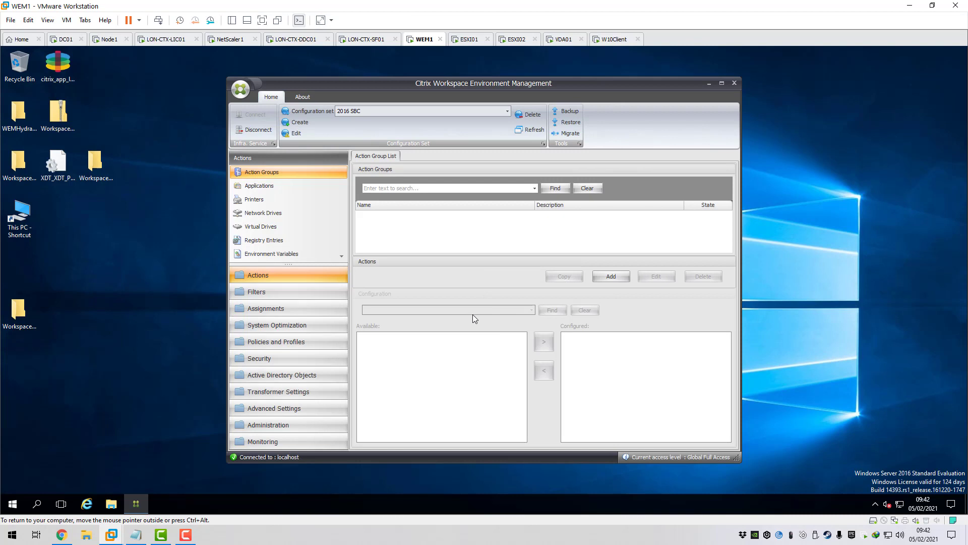
click(507, 110)
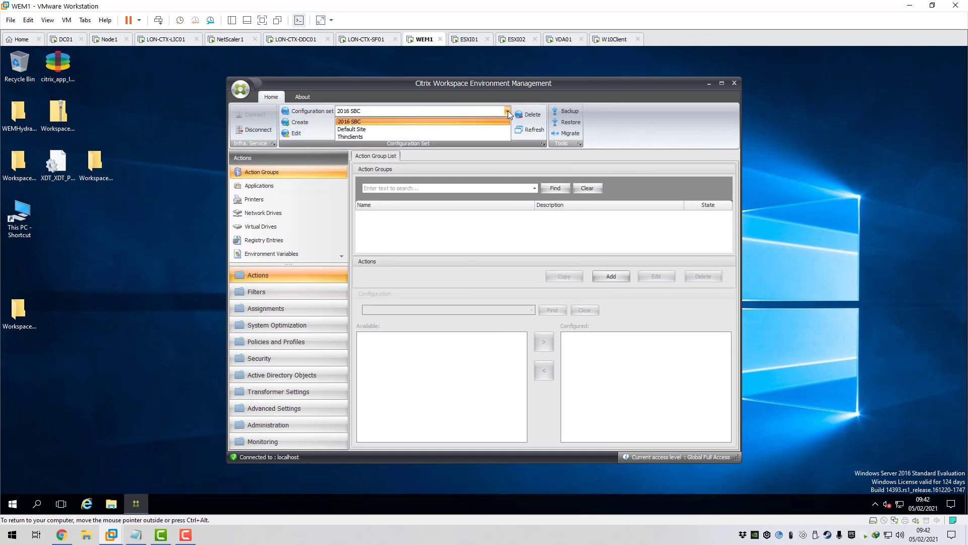
click(368, 137)
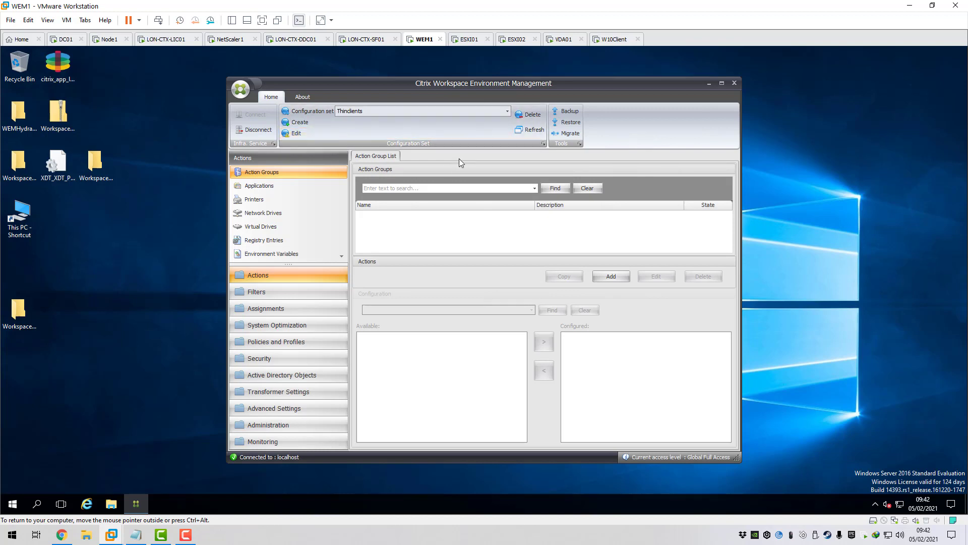
- Start a settings restore from the Configuration Templates\Default Recommended Settings folder
click(568, 123)
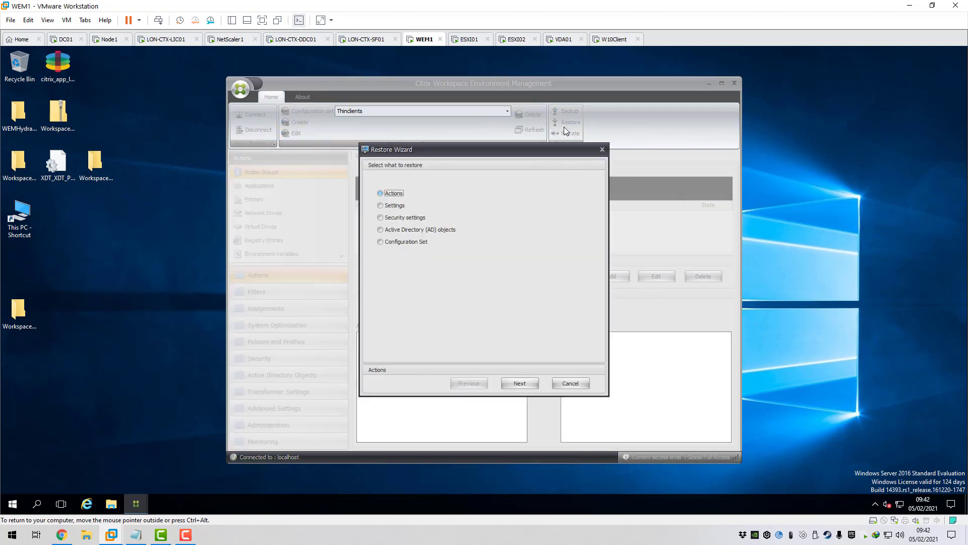
click(392, 206)
click(521, 385)
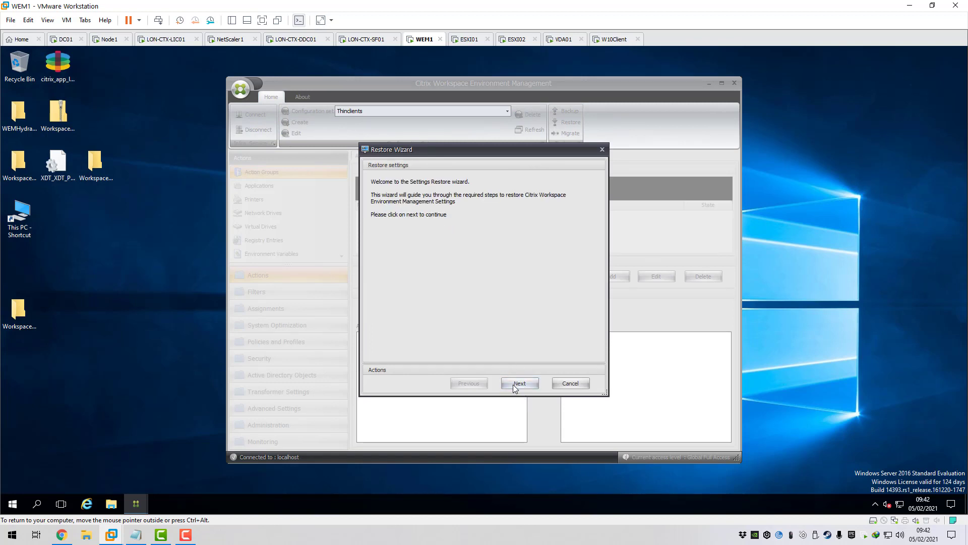
click(515, 385)
click(566, 196)
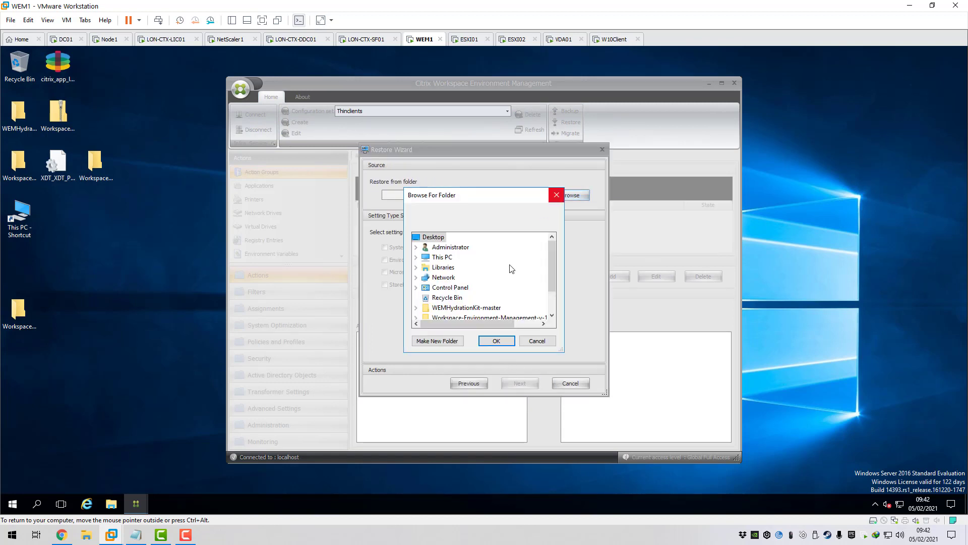
scroll(553, 286, down, 1)
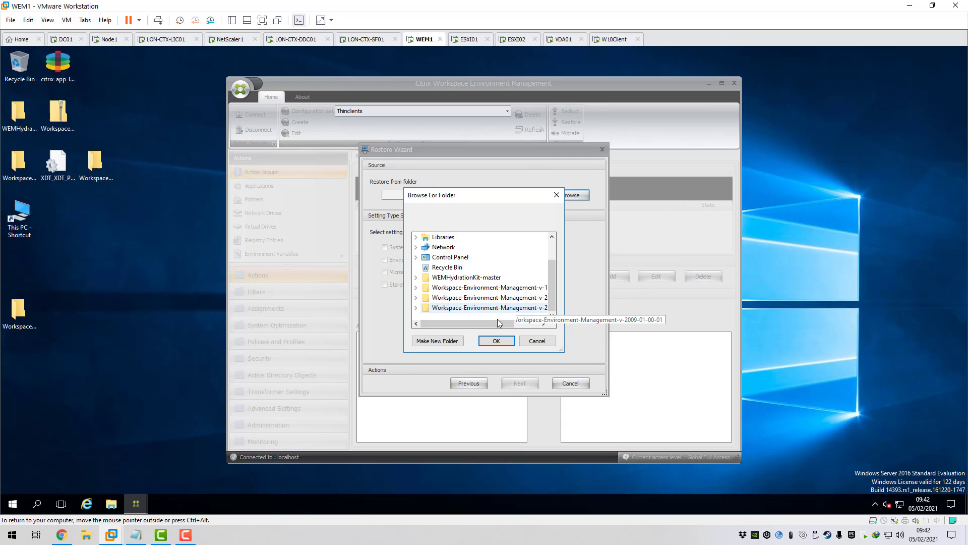
drag(497, 323, 525, 323)
click(509, 287)
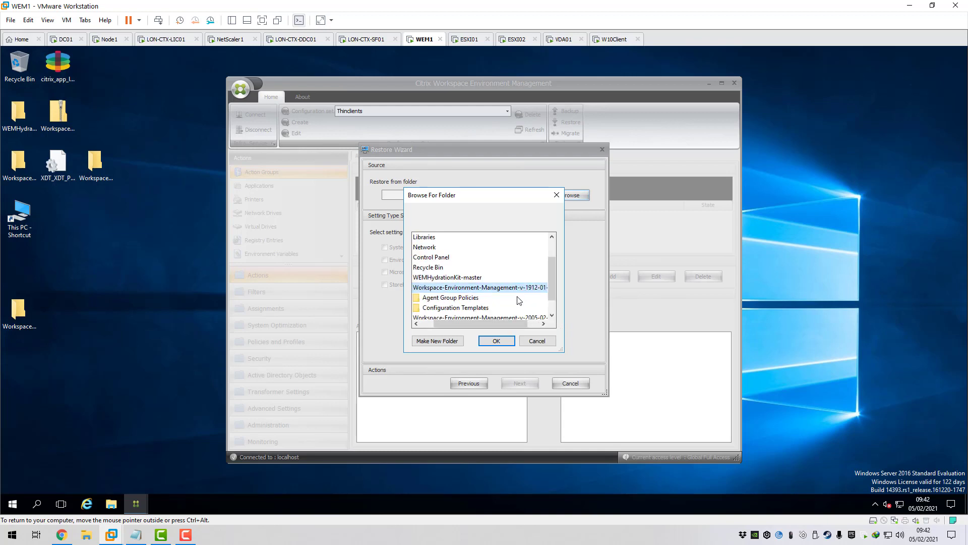
click(474, 308)
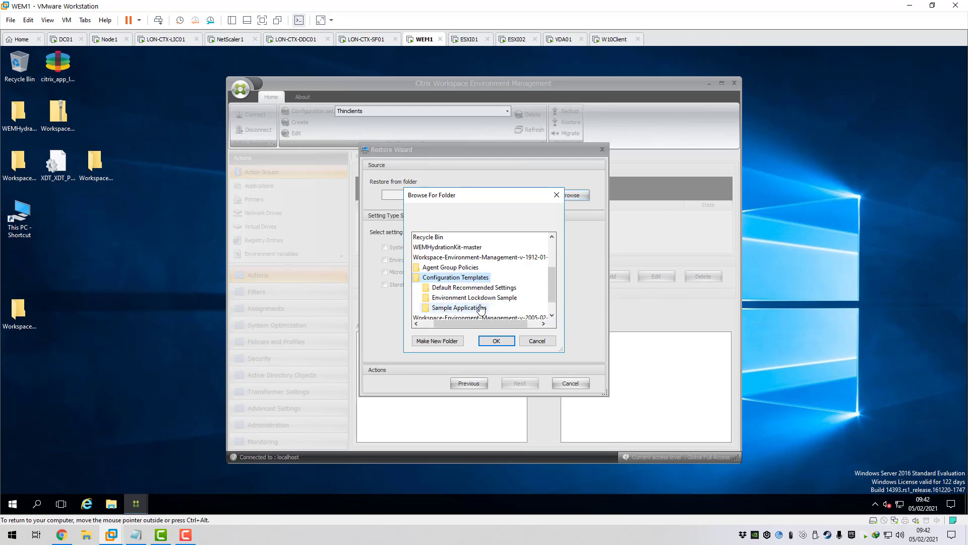
click(474, 287)
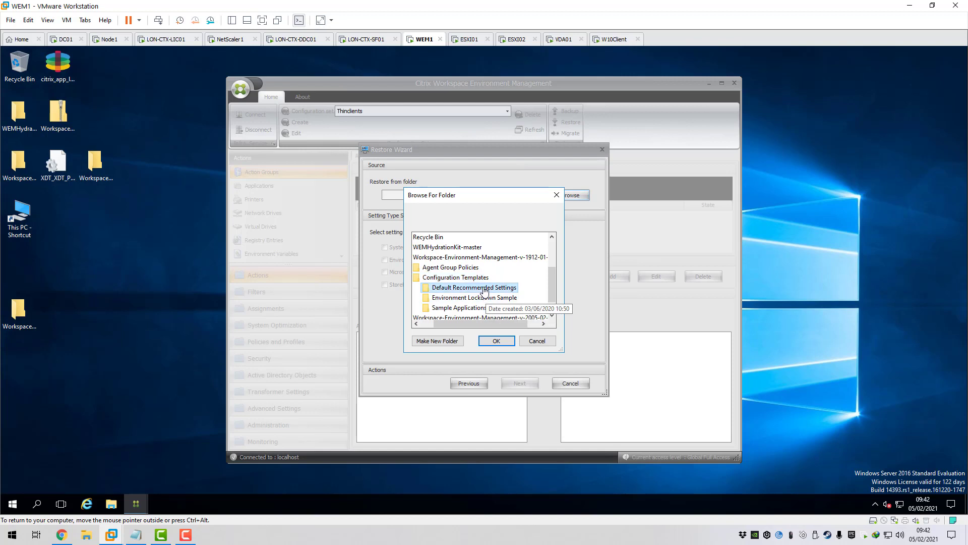
click(497, 340)
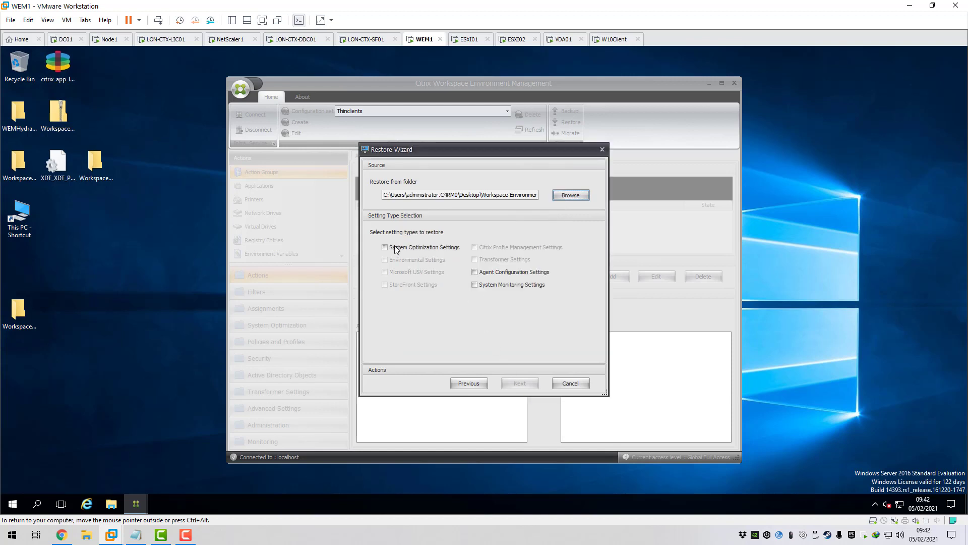
- Restore System Optimization, Agent Configuration and System Monitoring settings, confirming the replacement
click(385, 247)
click(475, 272)
click(474, 284)
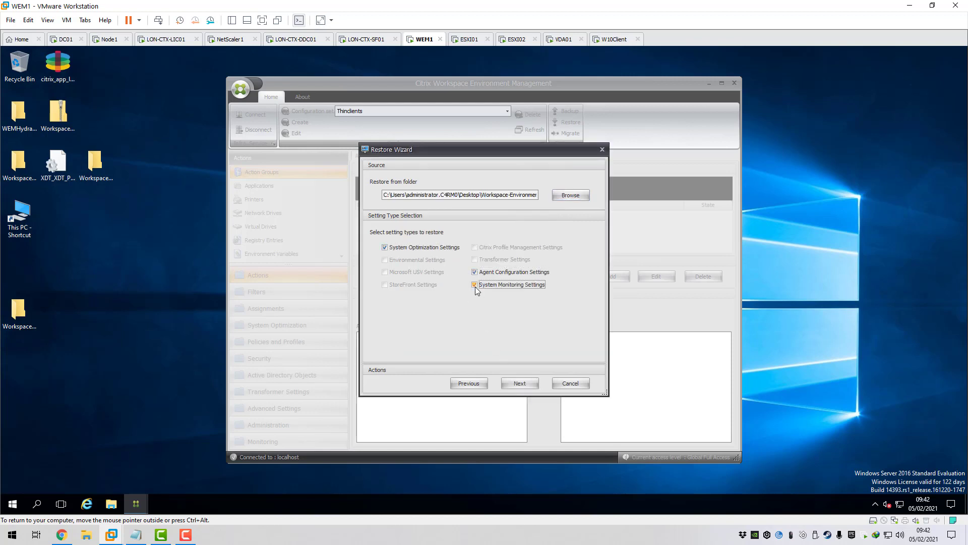
click(520, 383)
click(550, 353)
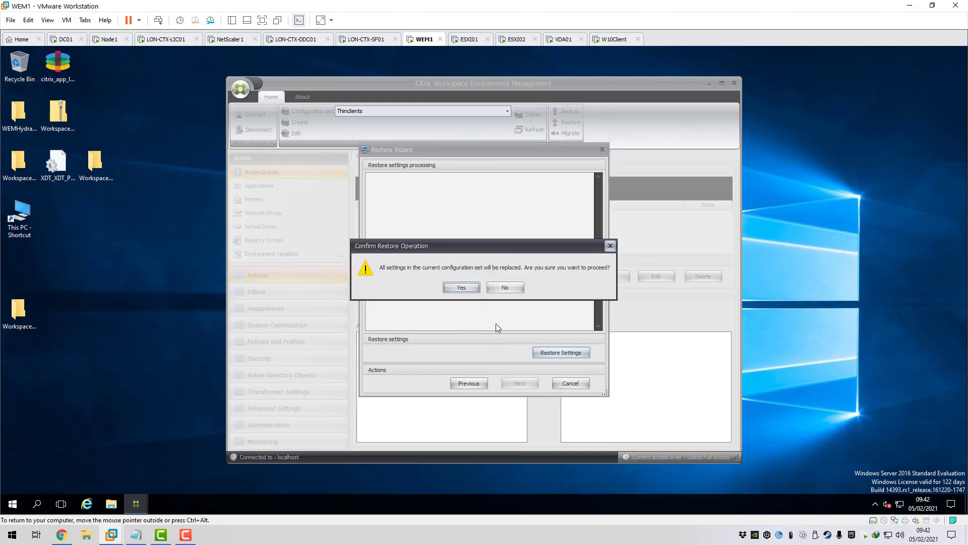
click(456, 285)
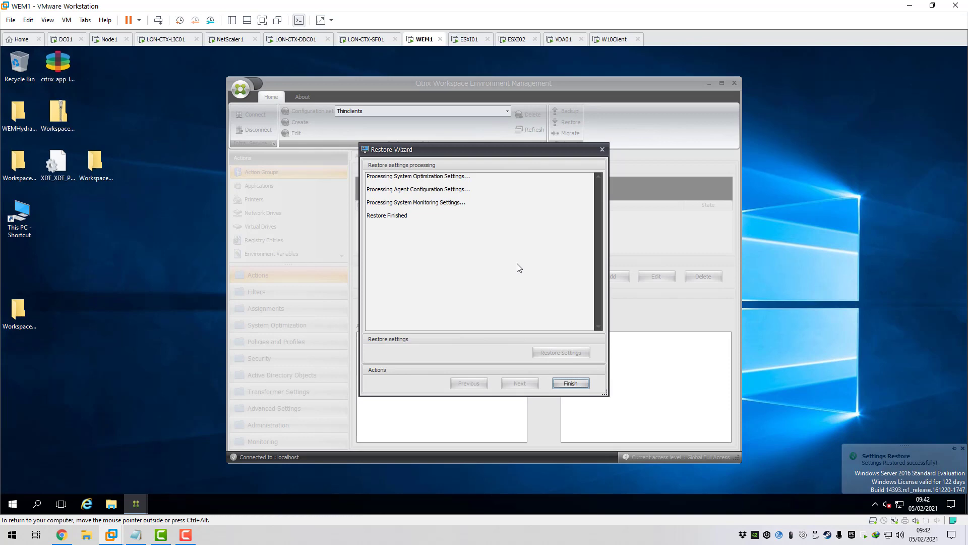
click(571, 383)
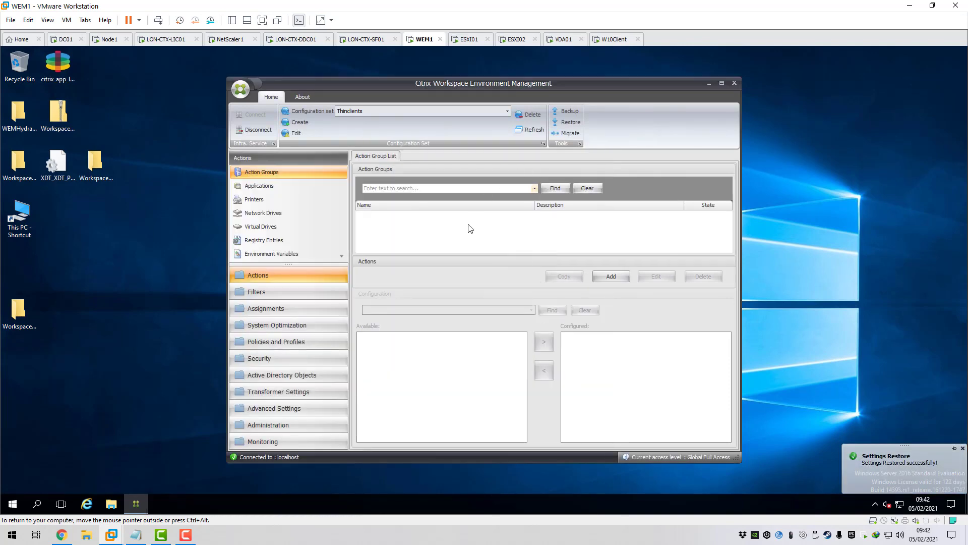
- Add the Xendesktop7\DESKTOPOSVDA\Thinclients OU to the Machines list under Active Directory Objects
double_click(490, 84)
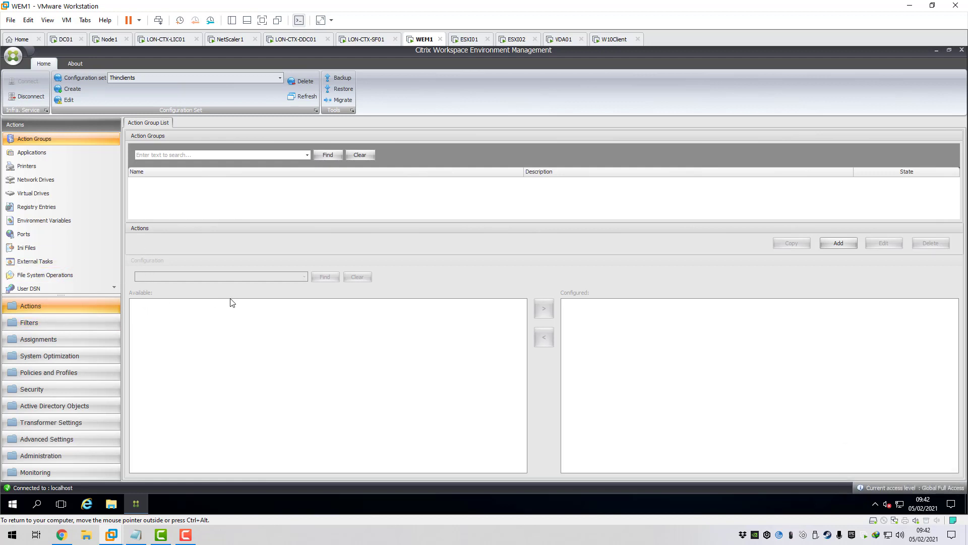
click(61, 406)
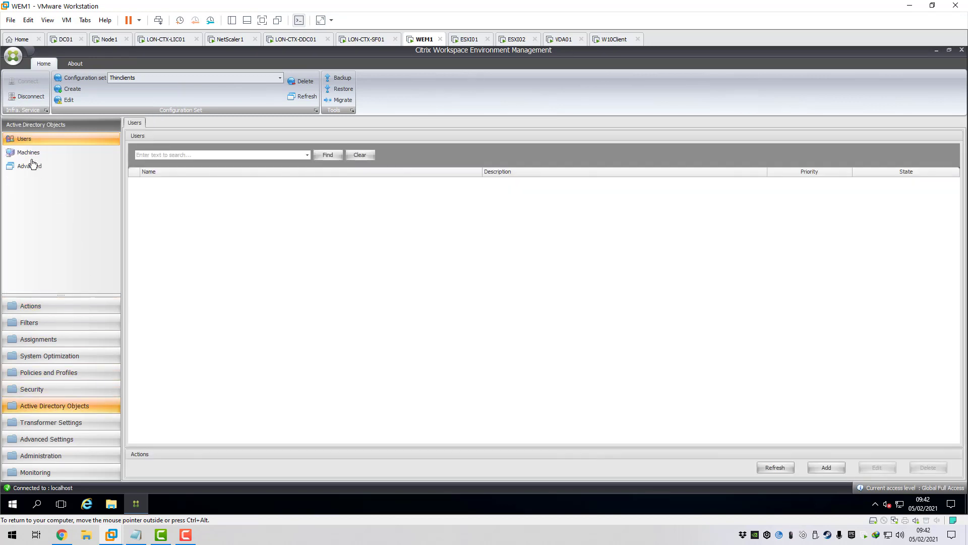
click(31, 157)
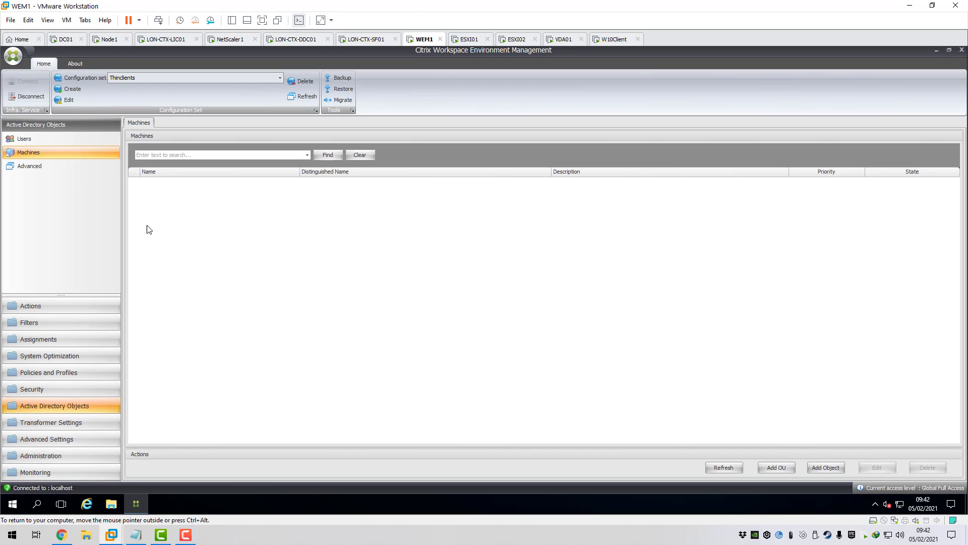
click(777, 468)
click(41, 113)
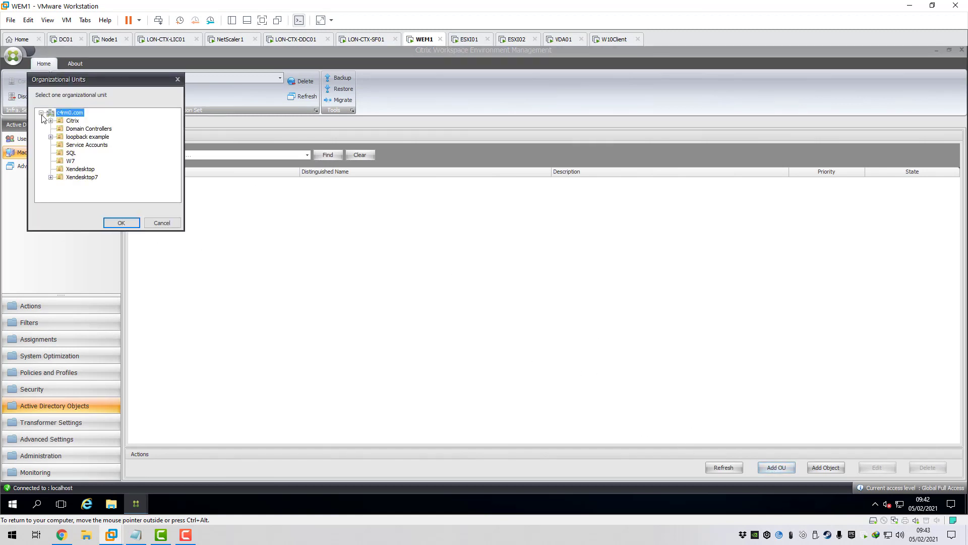
click(51, 177)
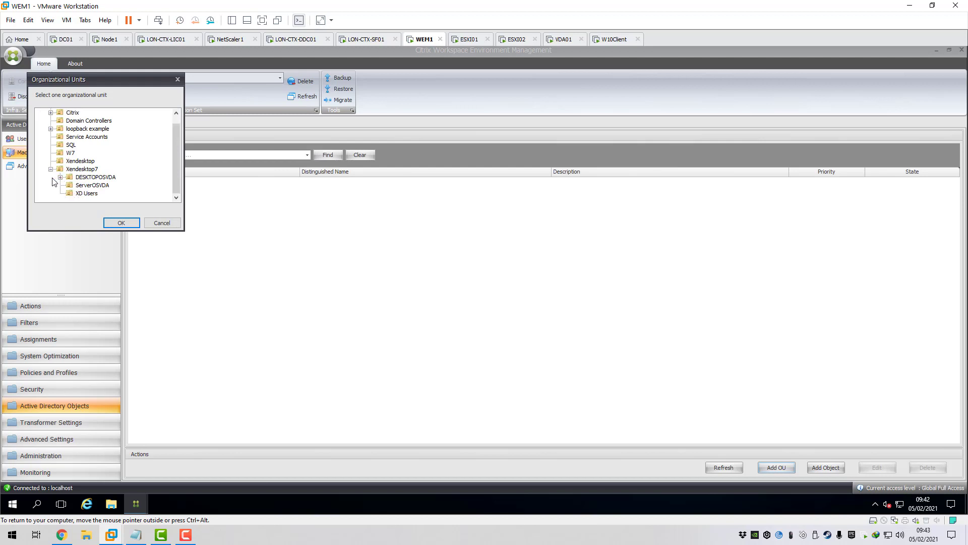
click(60, 177)
click(98, 185)
click(121, 223)
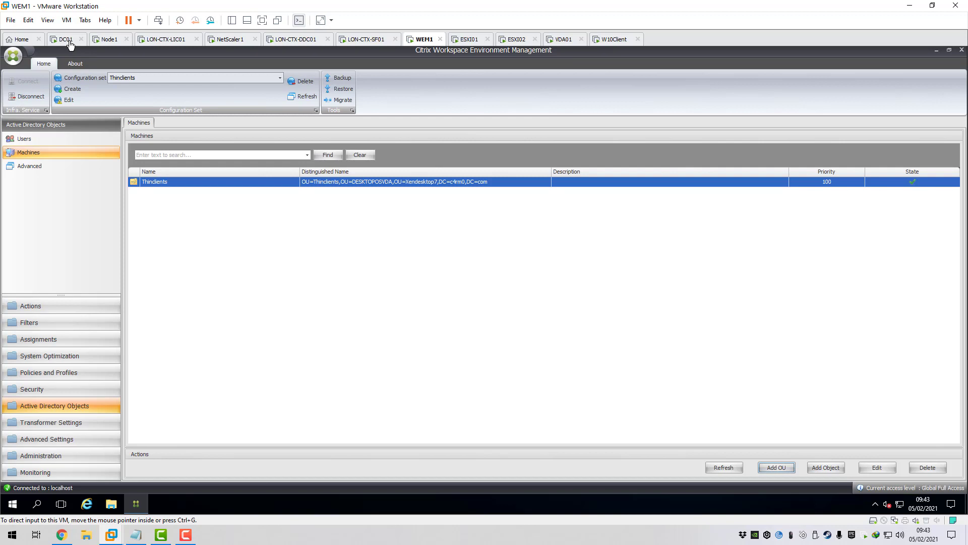
- On DC01, link the existing CitrixWEM GPO to the Thinclients OU
click(68, 40)
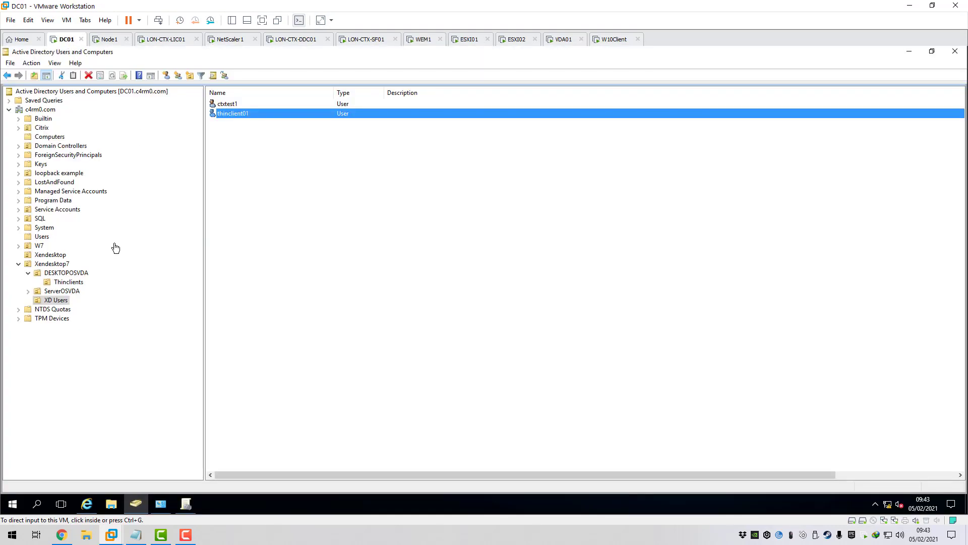
click(70, 282)
right_click(69, 283)
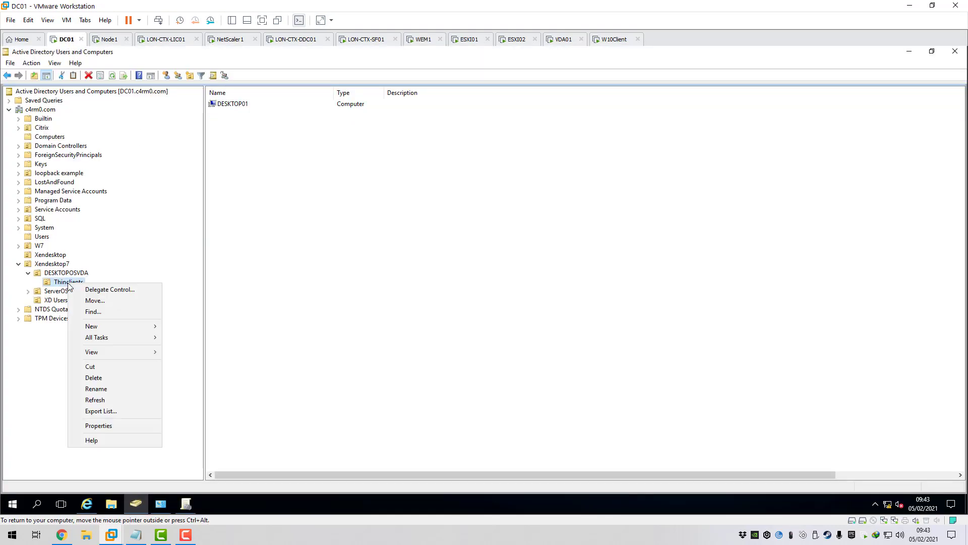
click(186, 504)
click(91, 236)
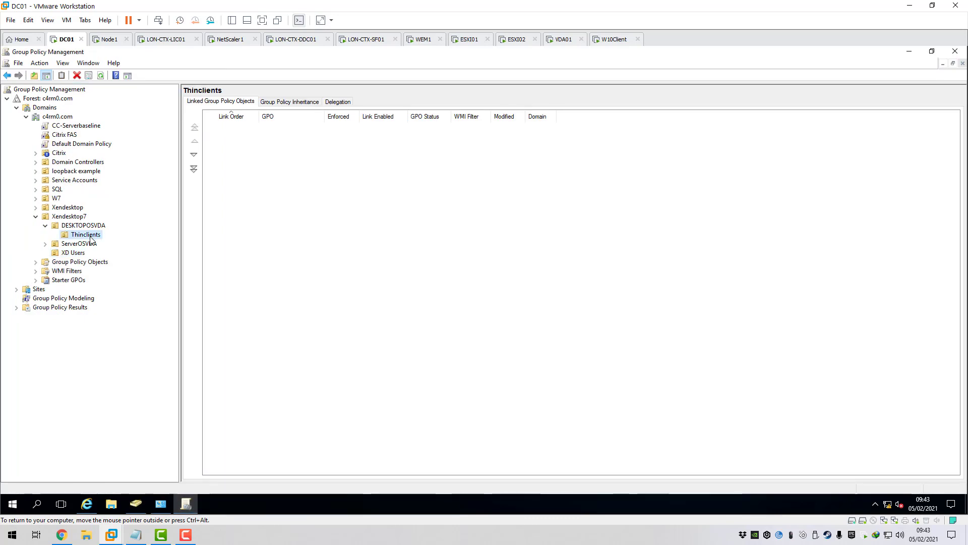
right_click(87, 236)
click(132, 251)
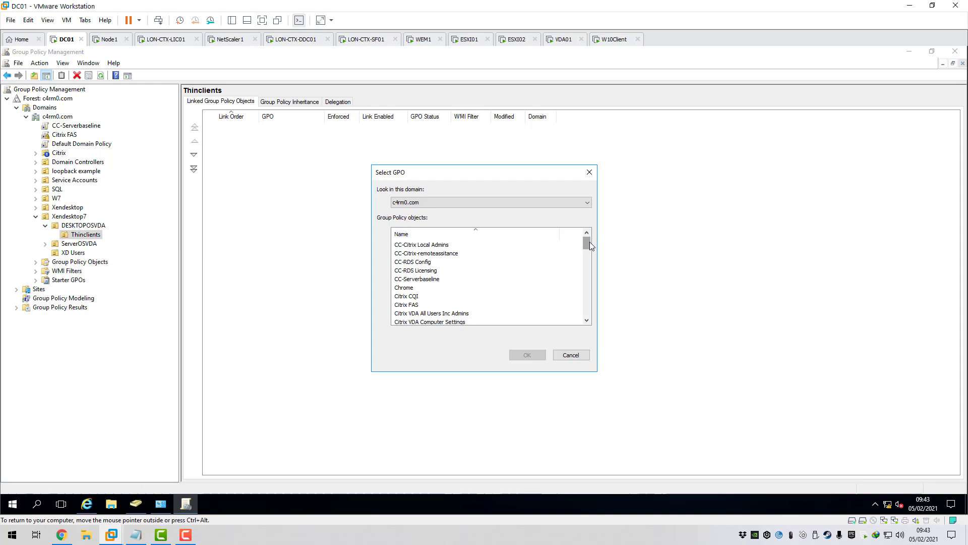
drag(589, 241, 589, 253)
click(421, 305)
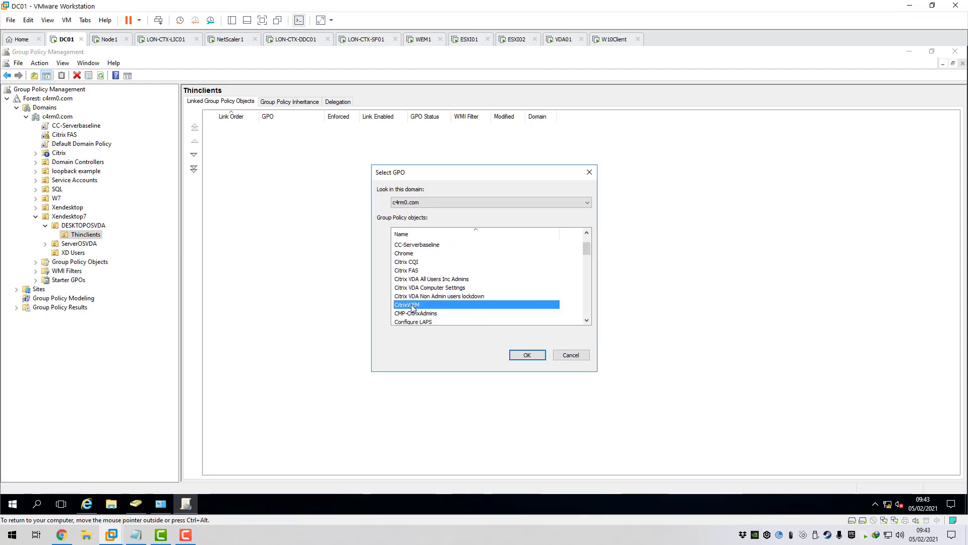
click(527, 355)
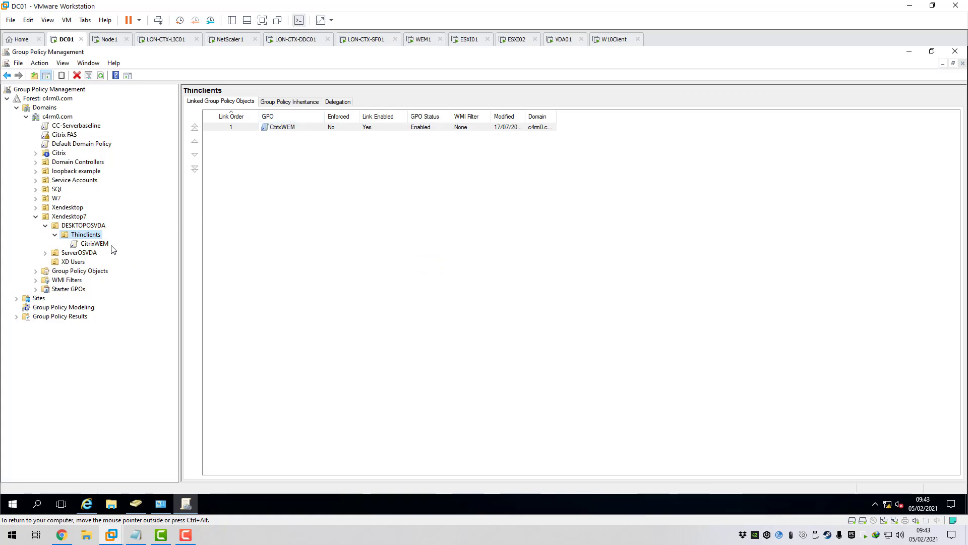
- Verify CitrixWEM's Infrastructure server setting is pvs1.c4rm0.com, then go back to the WEM1 console
click(94, 244)
click(244, 160)
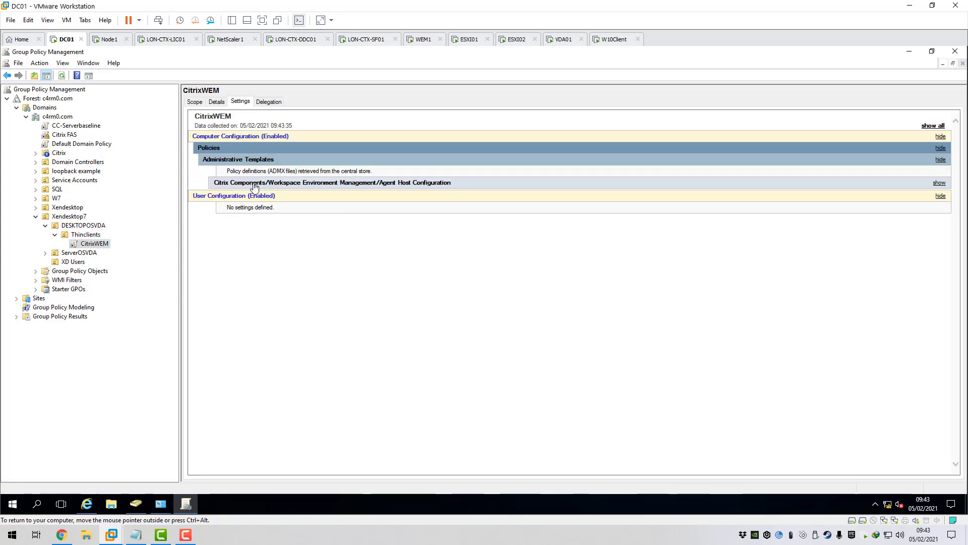
click(265, 183)
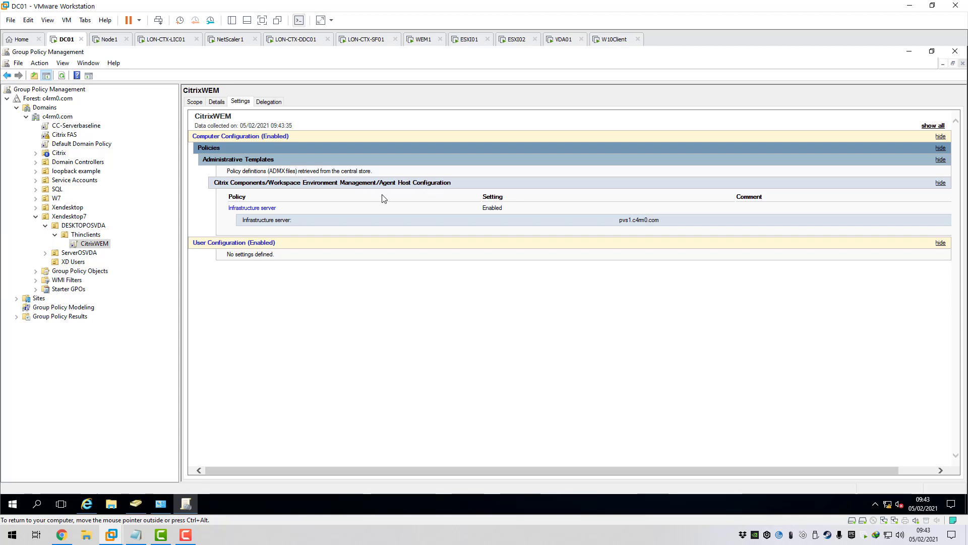
triple_click(251, 222)
drag(619, 220, 664, 226)
click(424, 39)
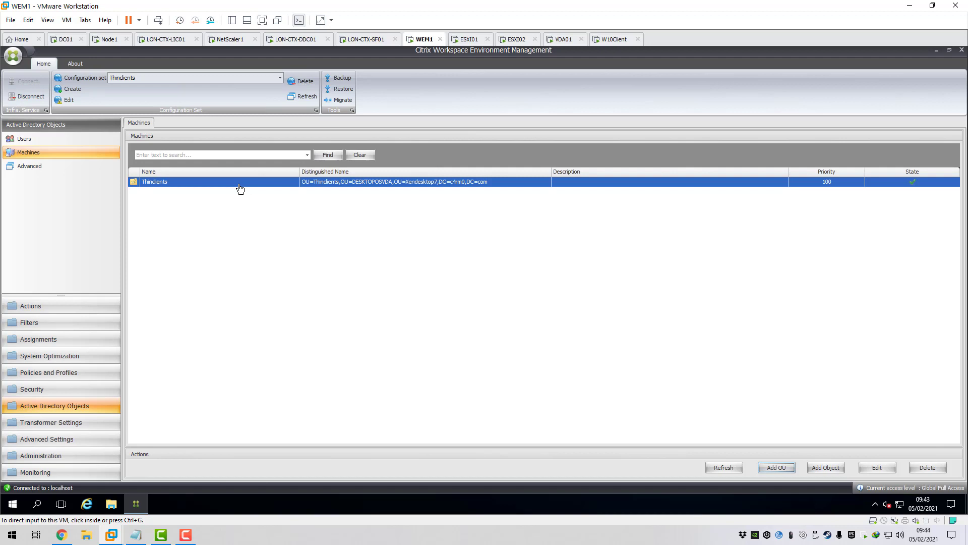
- On W10Client, run 'gpupdate /force' in an administrator Command Prompt
click(609, 39)
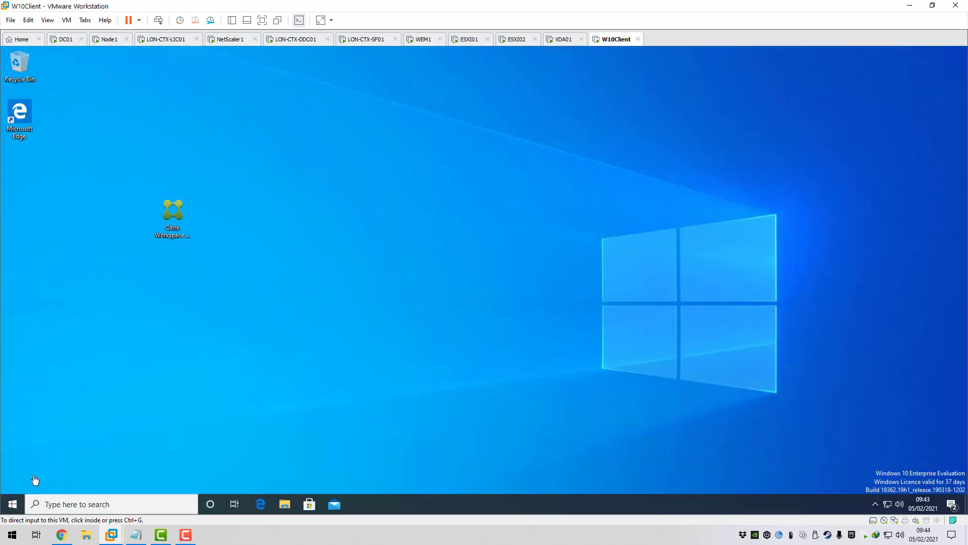
click(13, 504)
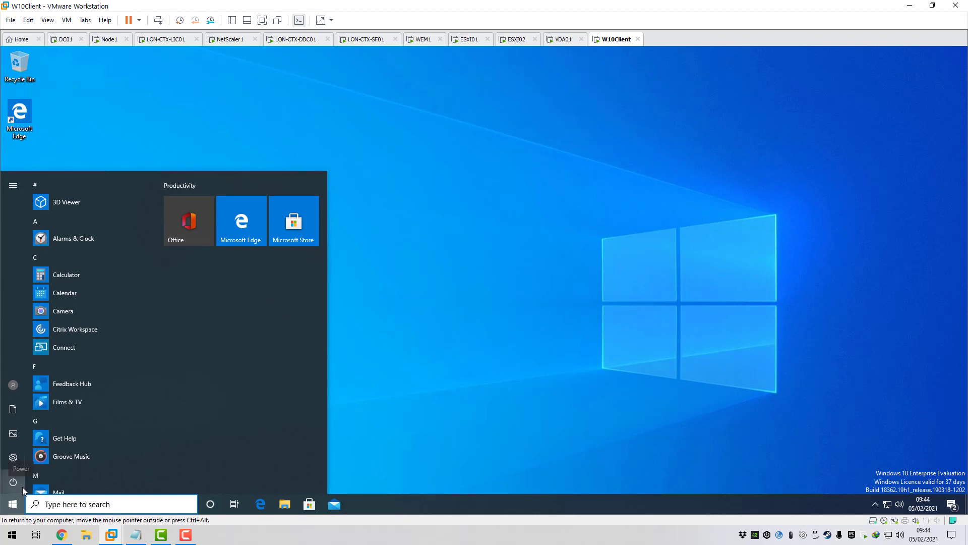
text(cmd)
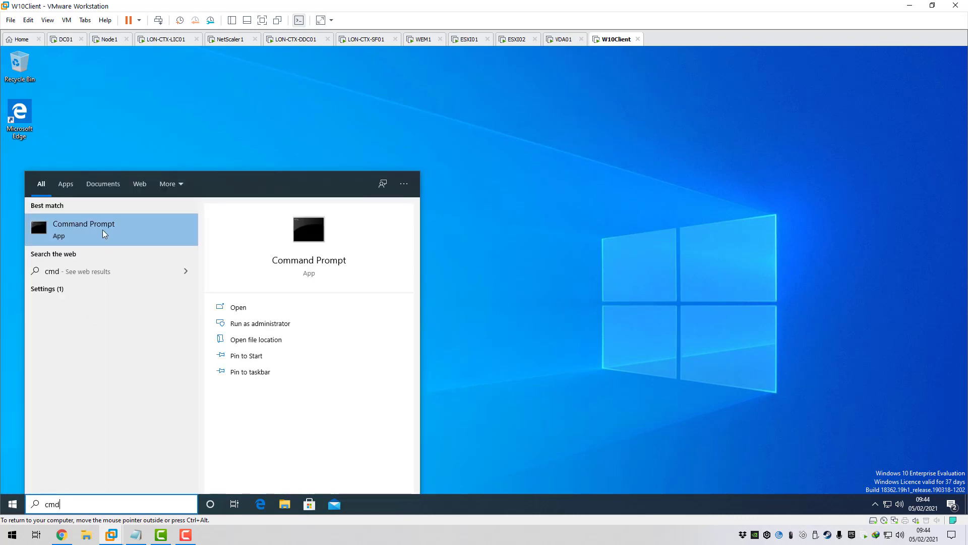
click(97, 234)
drag(209, 71, 412, 162)
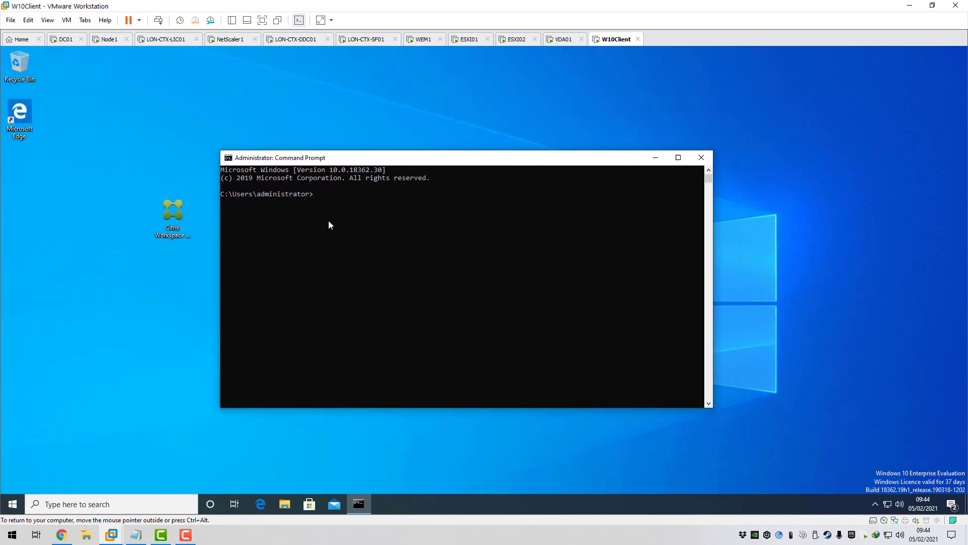
text(gpupdate /force)
key(Return)
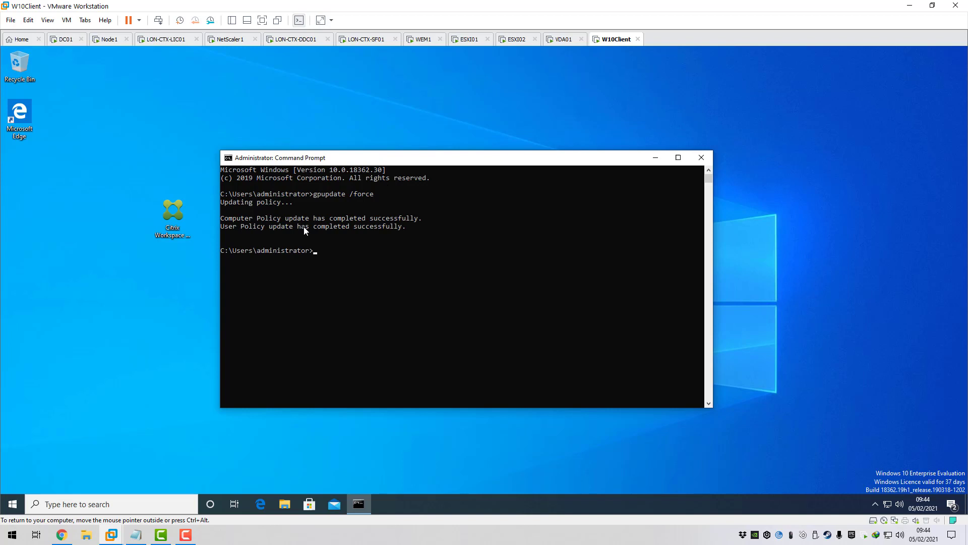
- Run gpresult /R and find CitrixWEM under the applied computer Group Policy Objects
text(ult /R)
key(Return)
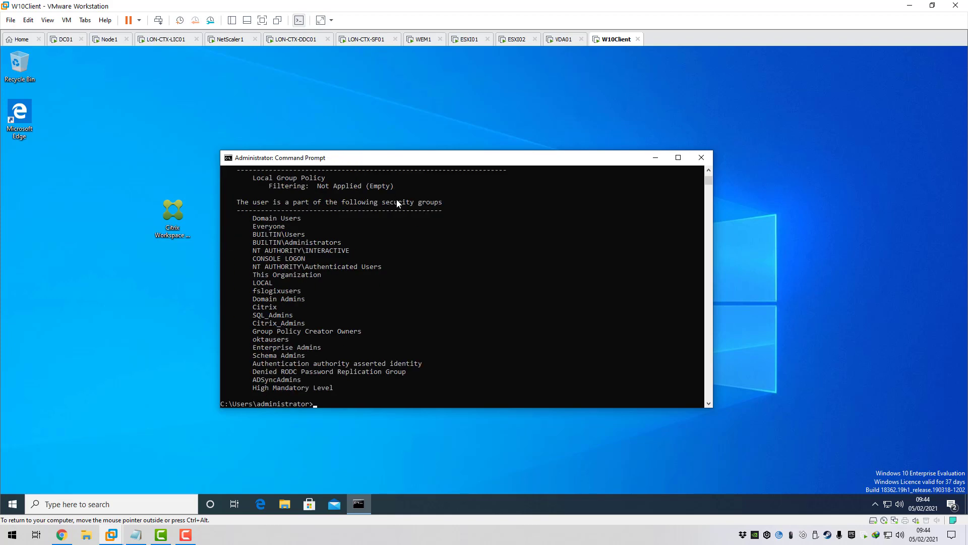
scroll(399, 229, up, 3)
scroll(397, 231, up, 9)
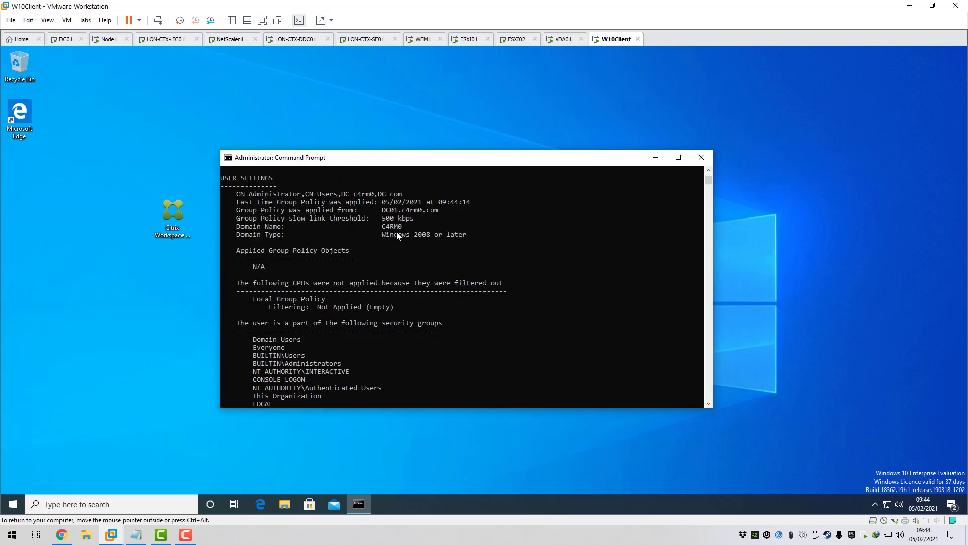
scroll(396, 232, up, 2)
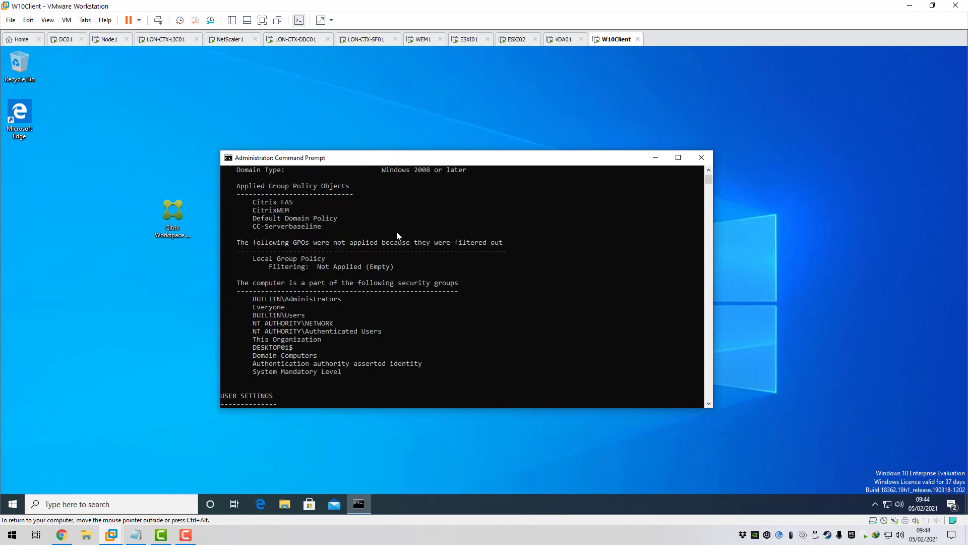
scroll(396, 231, up, 1)
drag(258, 234, 288, 239)
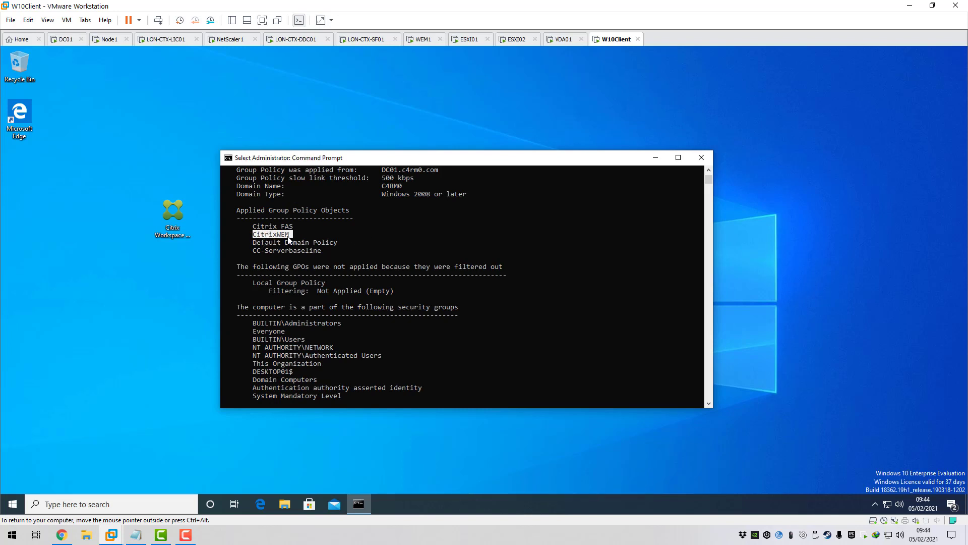
scroll(288, 239, up, 2)
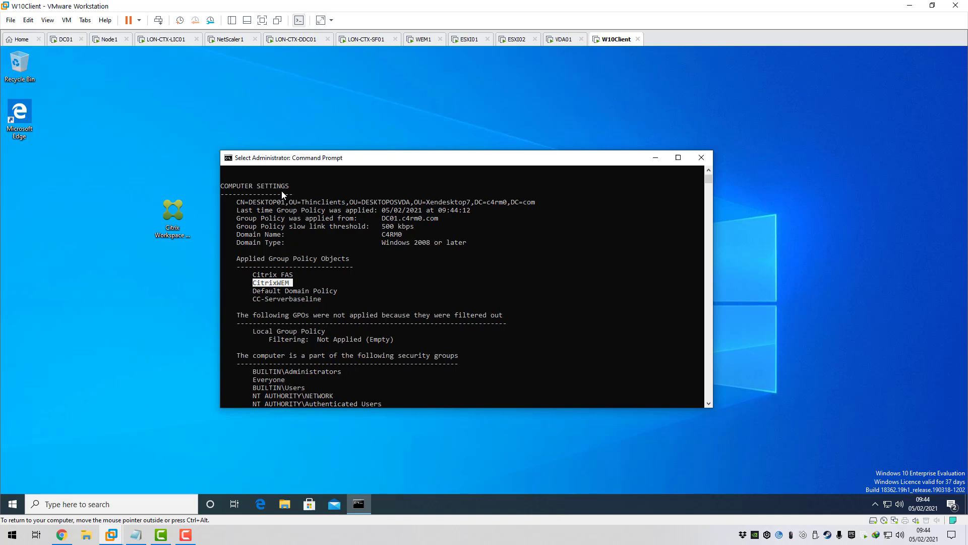
- In regedit, confirm BrokerSvcName under HKLM\SOFTWARE\Policies\Norskale\Agent Host is pvs1.c4rm0.com
click(704, 161)
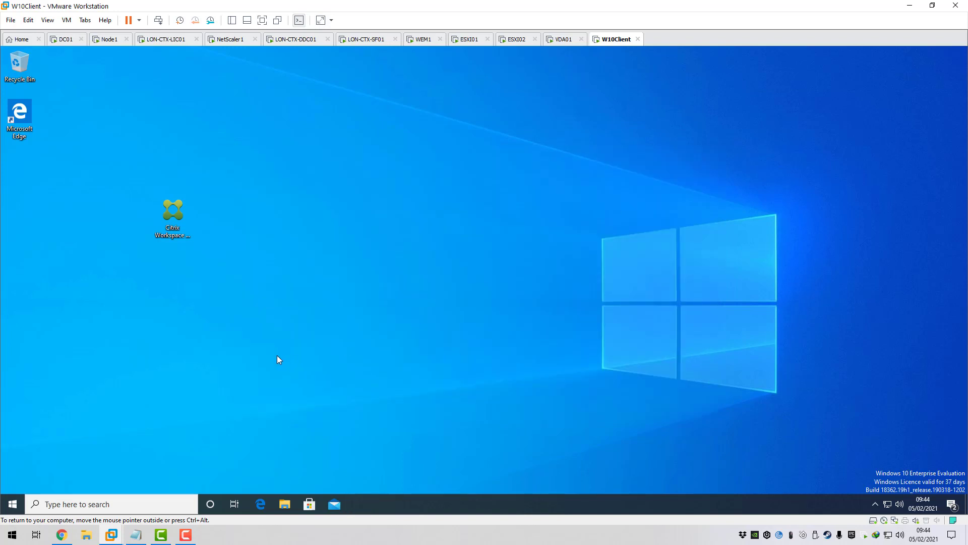
click(15, 503)
text(regedit)
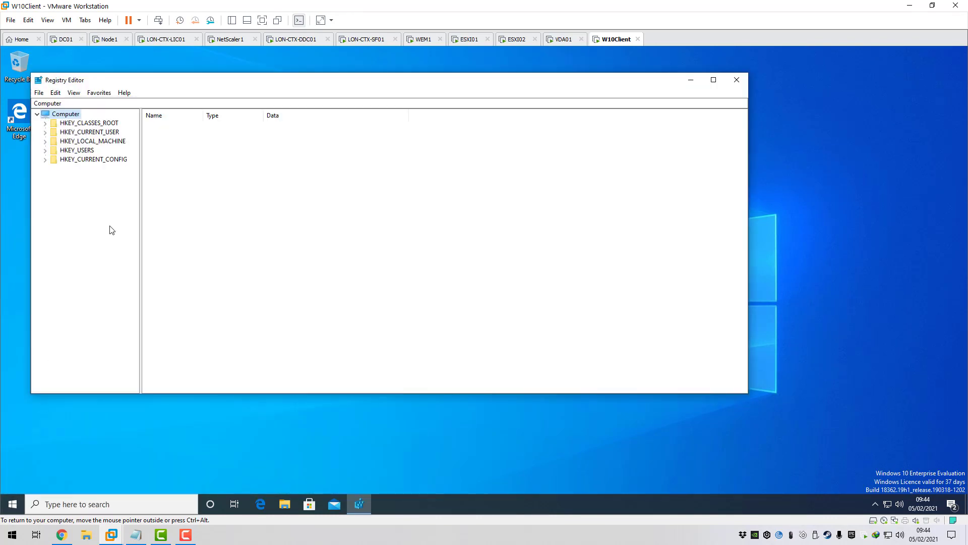
double_click(101, 142)
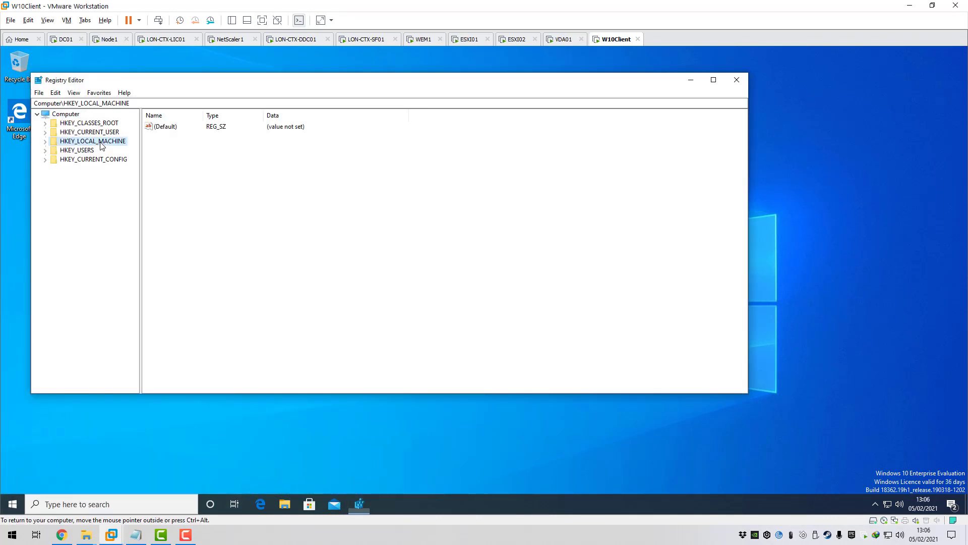
double_click(86, 187)
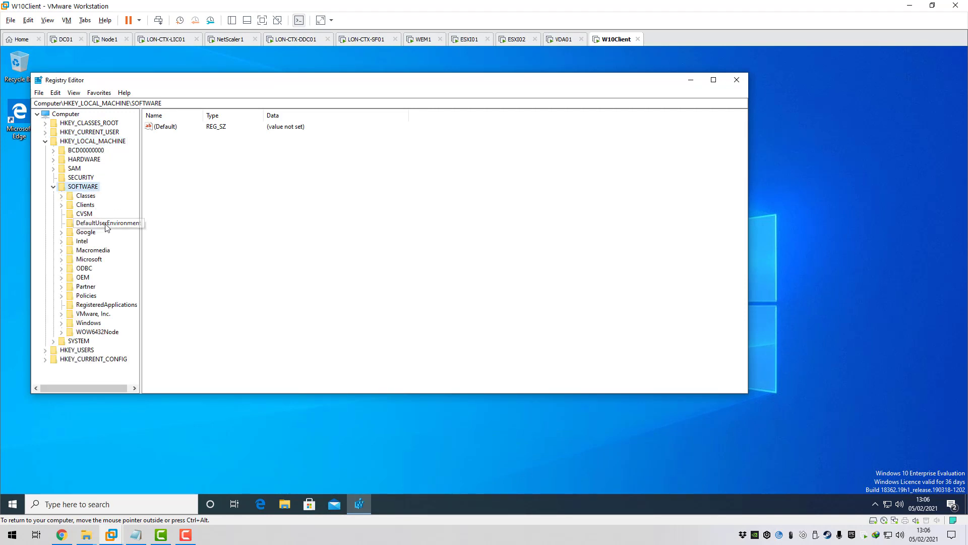
double_click(89, 297)
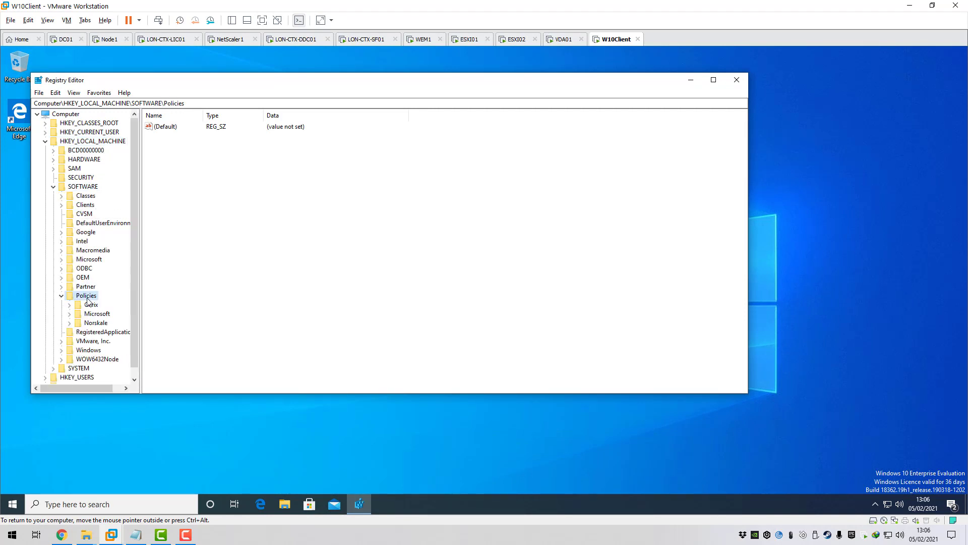
double_click(98, 326)
click(108, 333)
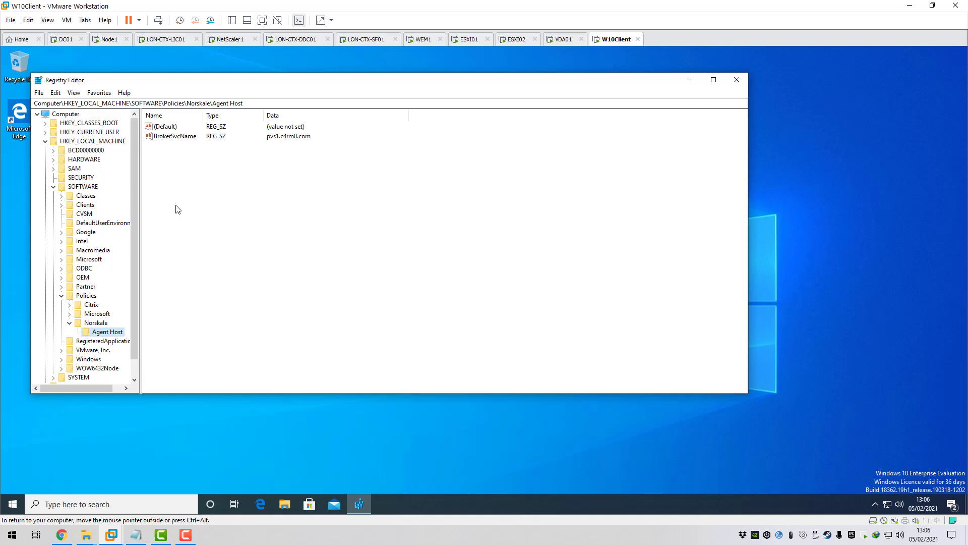
click(180, 137)
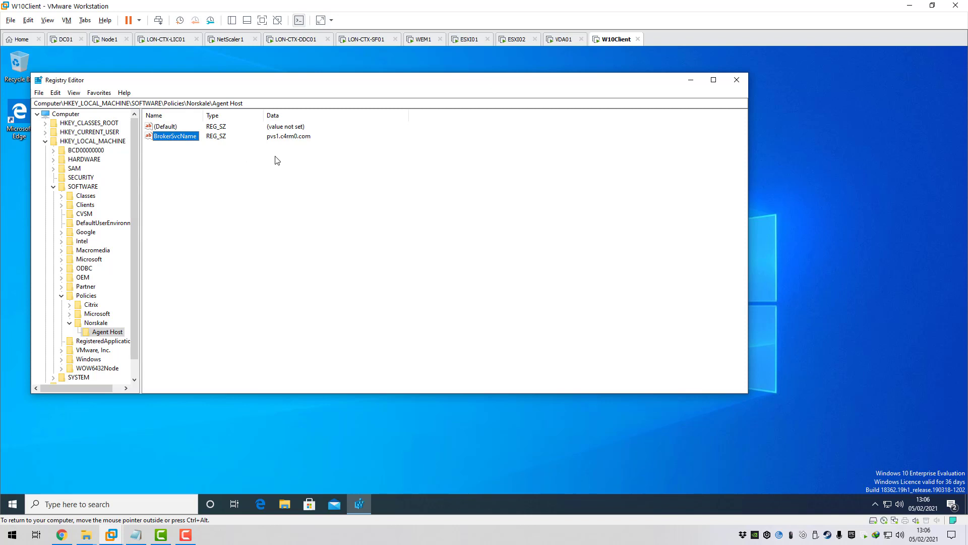
- Launch Command Prompt as administrator
click(737, 80)
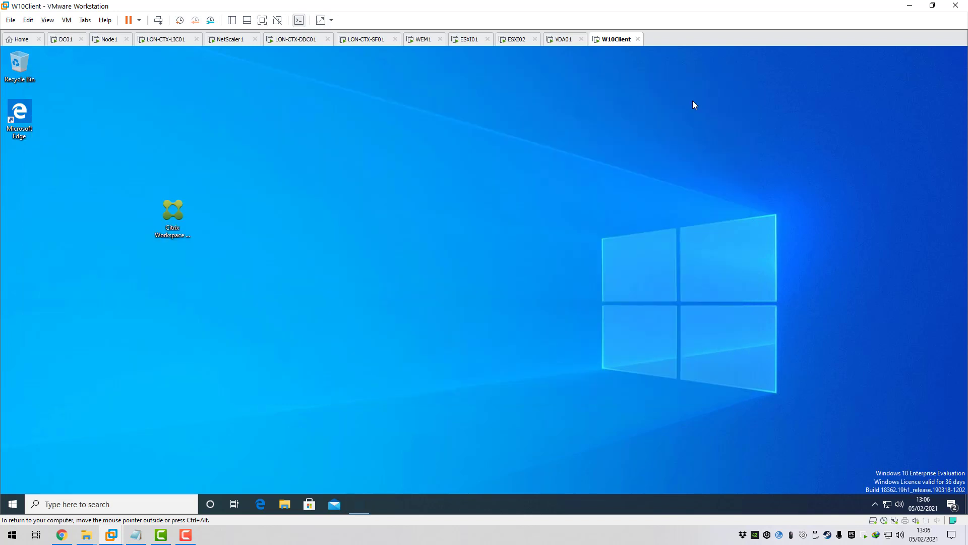
click(11, 506)
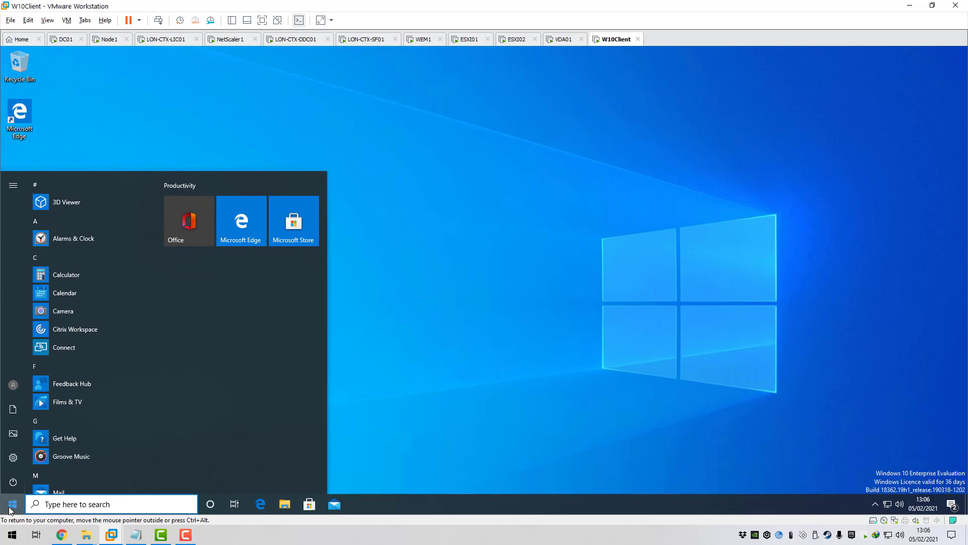
text(cmd)
right_click(86, 228)
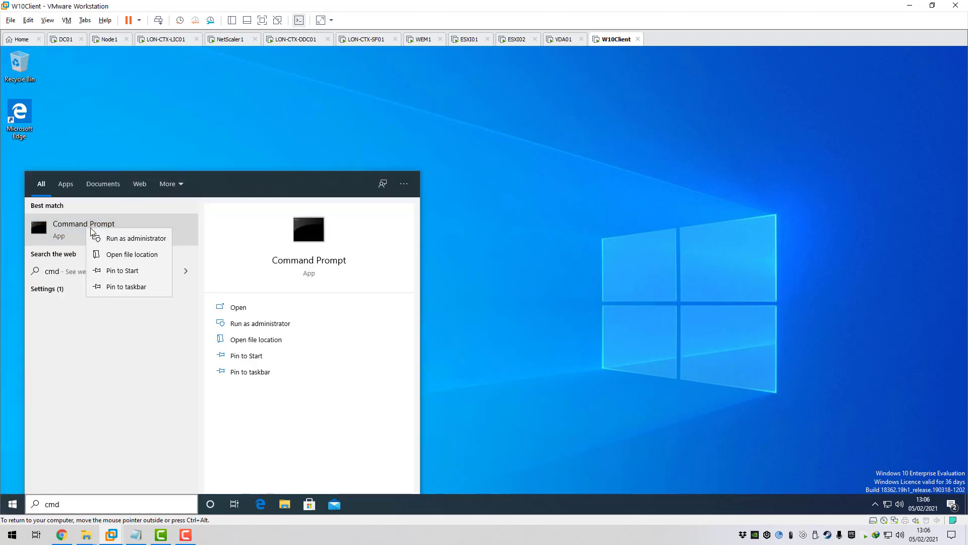
click(134, 238)
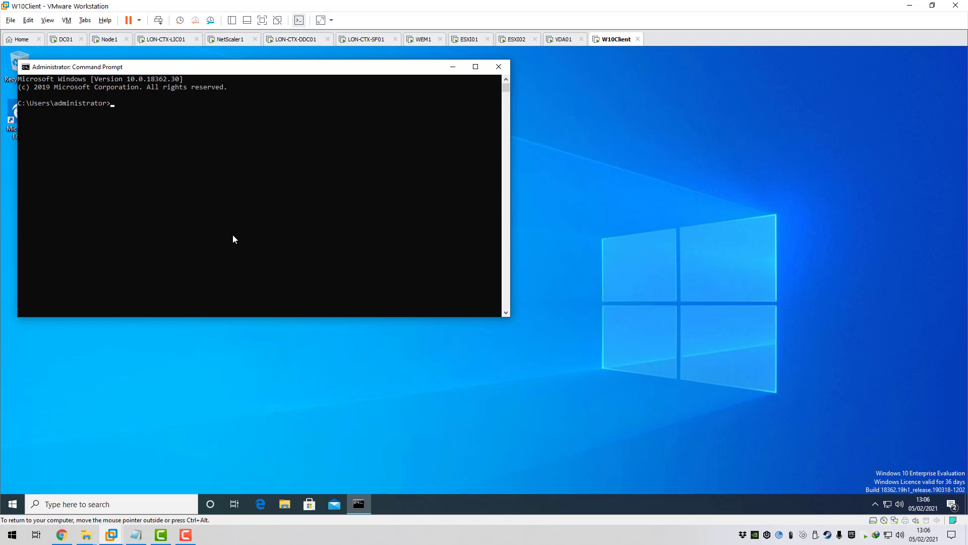
- Change to C:\Program Files (x86)\Citrix\Workspace Environment Management Agent
text(cd /)
key(Return)
text(cd "Program Files (x86)")
key(Return)
text(cd Citrix)
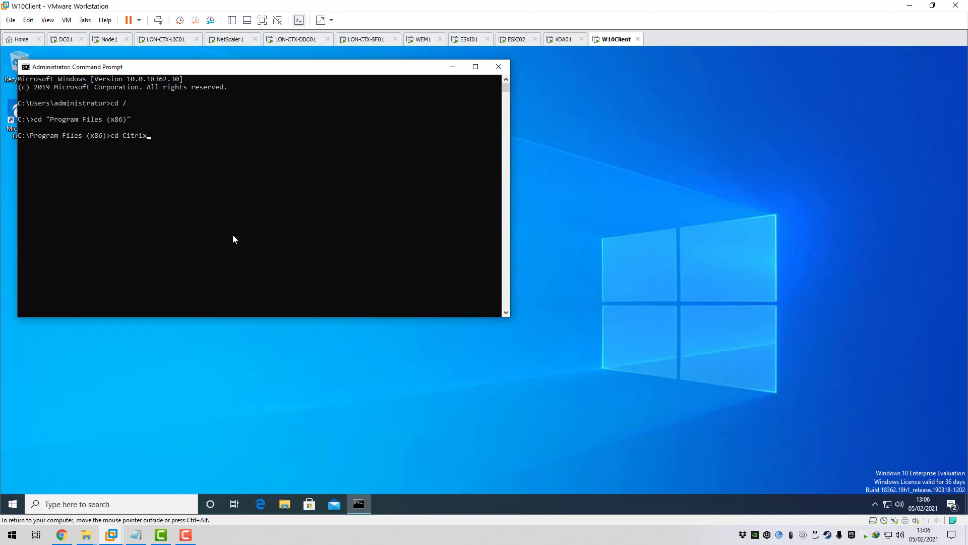
key(Return)
text(cd "Wor)
key(Tab)
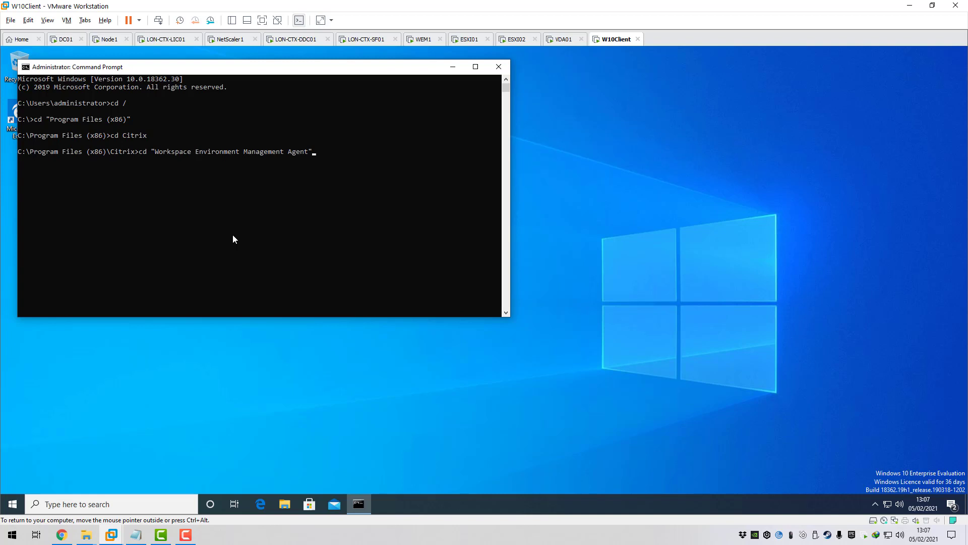
key(Return)
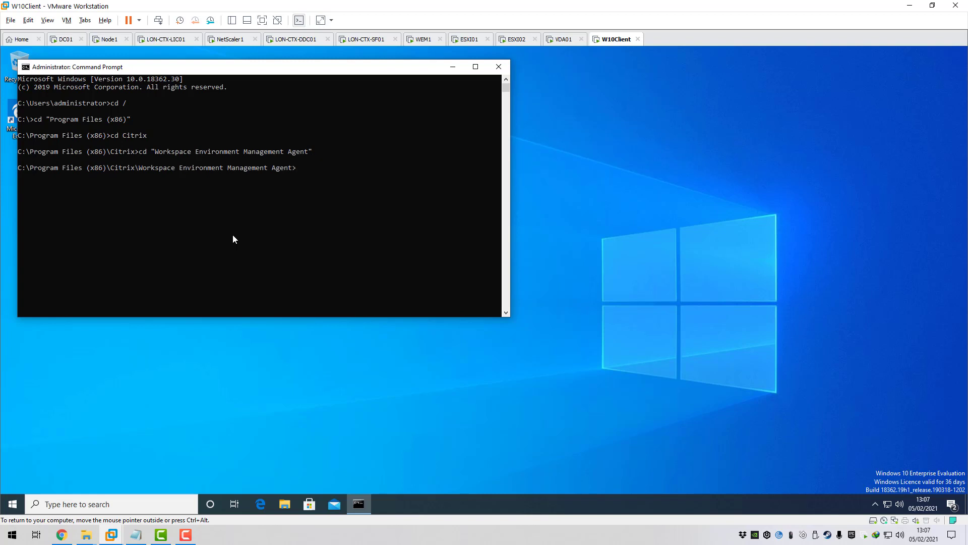
- Run AgentCacheUtility.exe -refreshcache to synchronize the agent cache
text(Ag)
key(Tab)
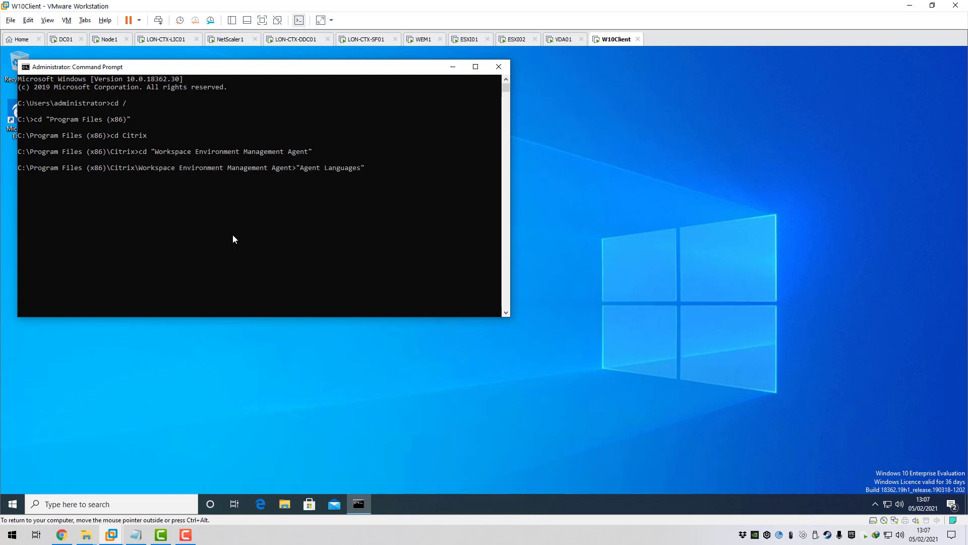
key(Tab)
key(Tab)
key(Tab)
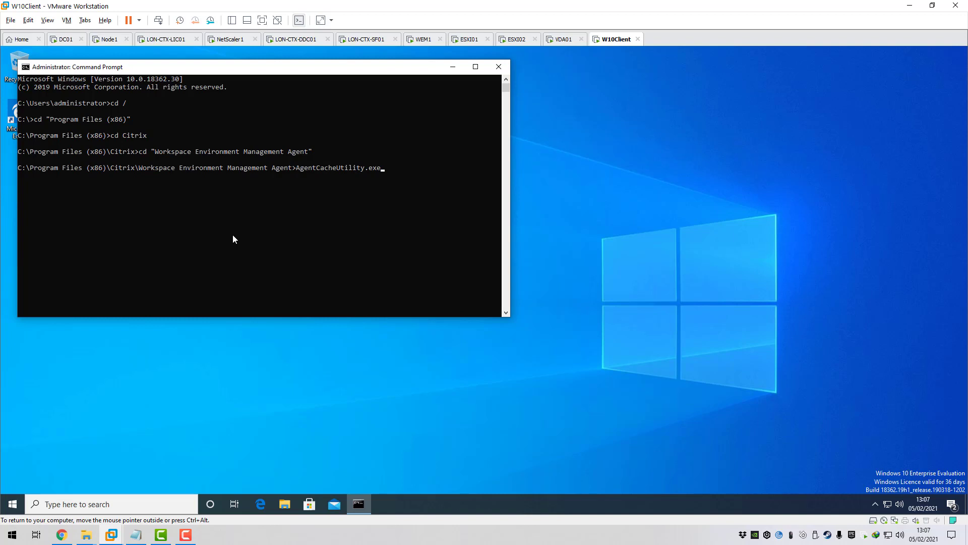
text(-refreshcache)
key(Return)
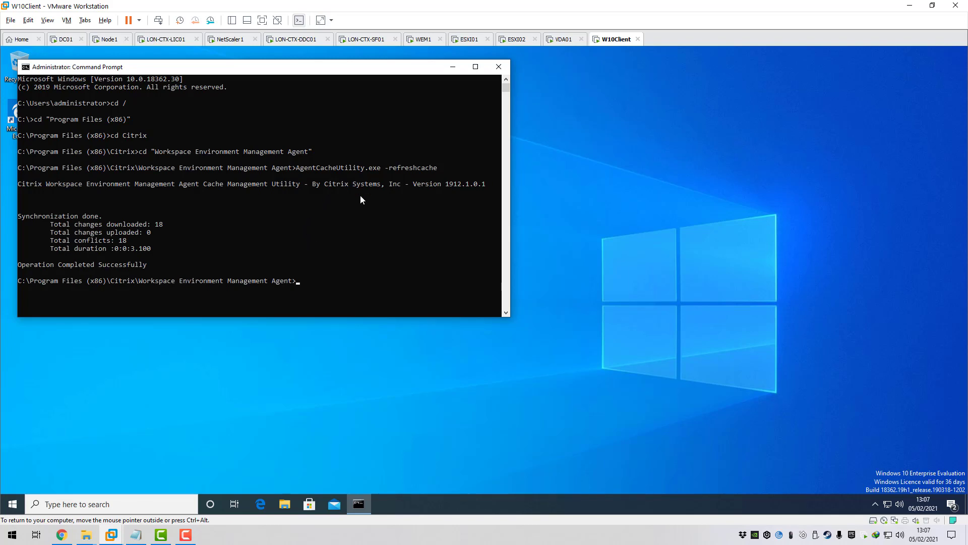
- On WEM1, refresh Administration > Agents and select DESKTOP01 to check its last connection
click(499, 67)
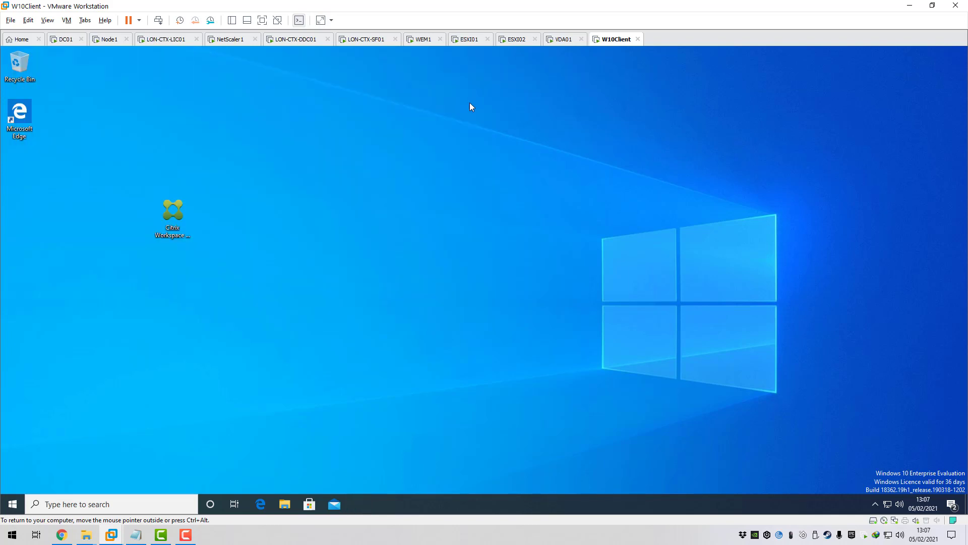
click(424, 40)
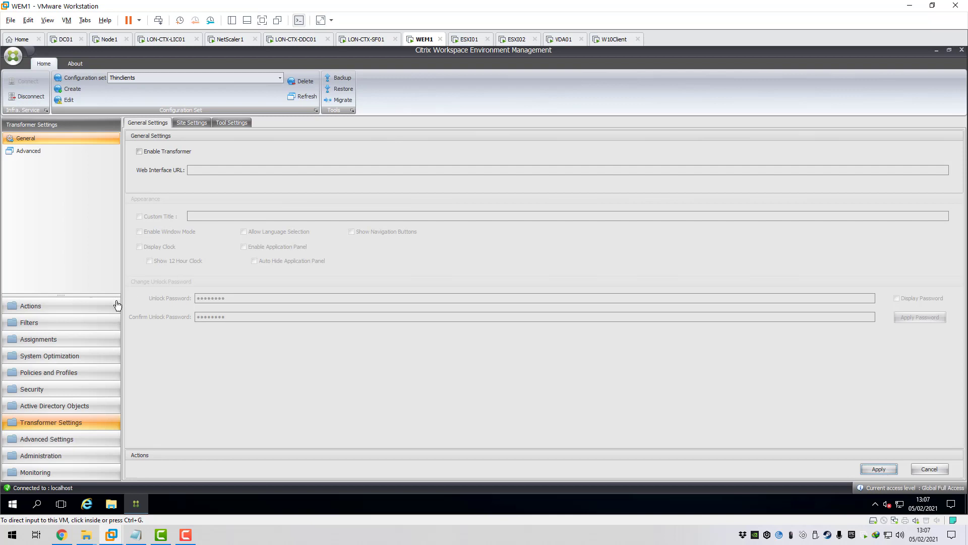
click(62, 454)
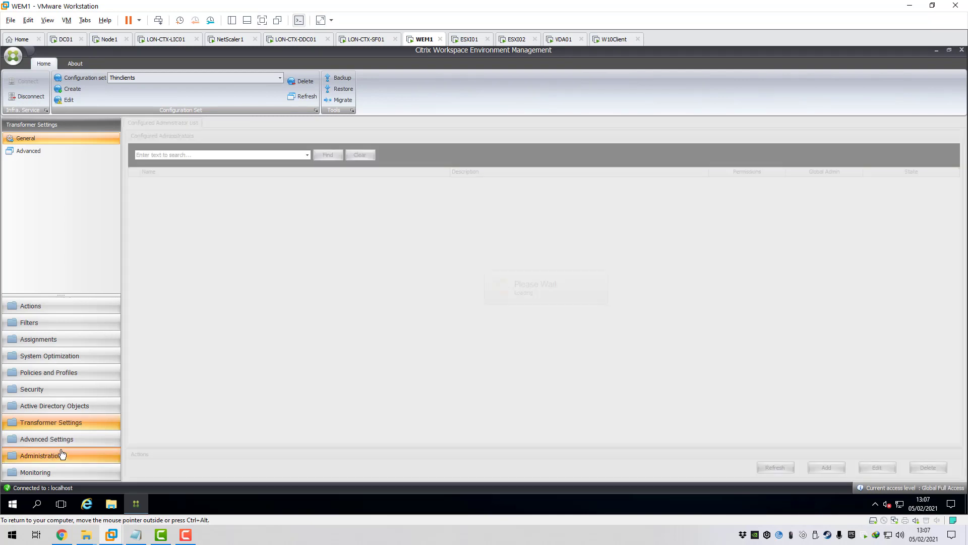
click(30, 166)
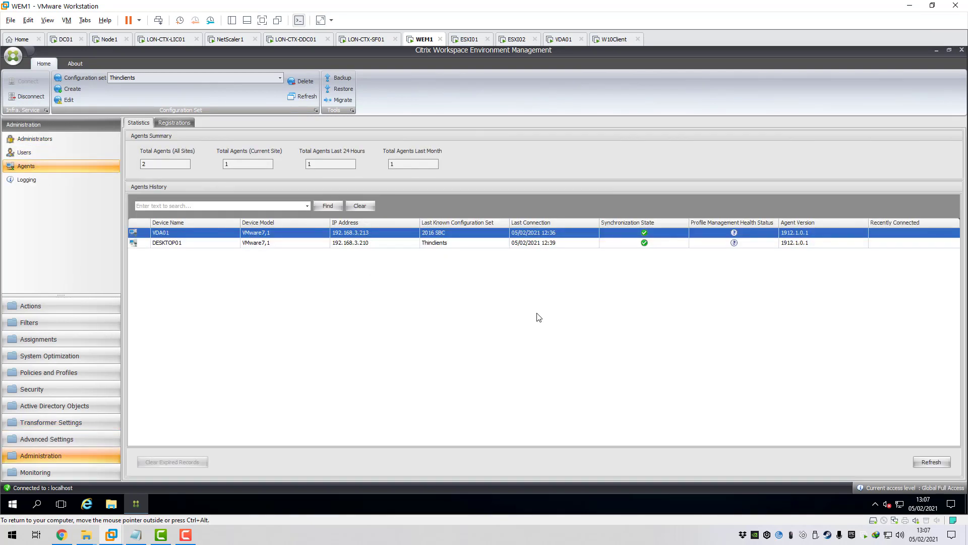
click(931, 462)
click(199, 243)
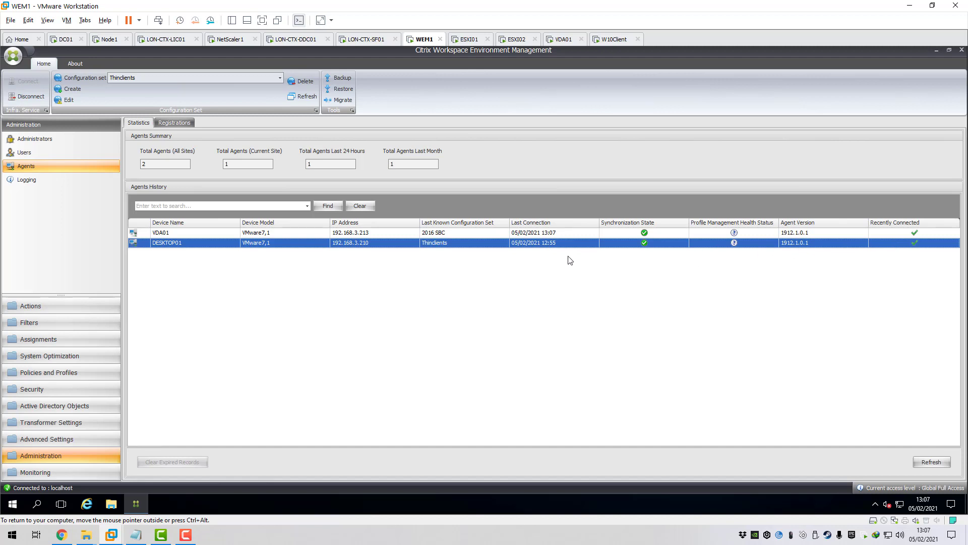
- Confirm DESKTOP01 is registered to Thinclients and list the Thinclients OU machine object
click(176, 122)
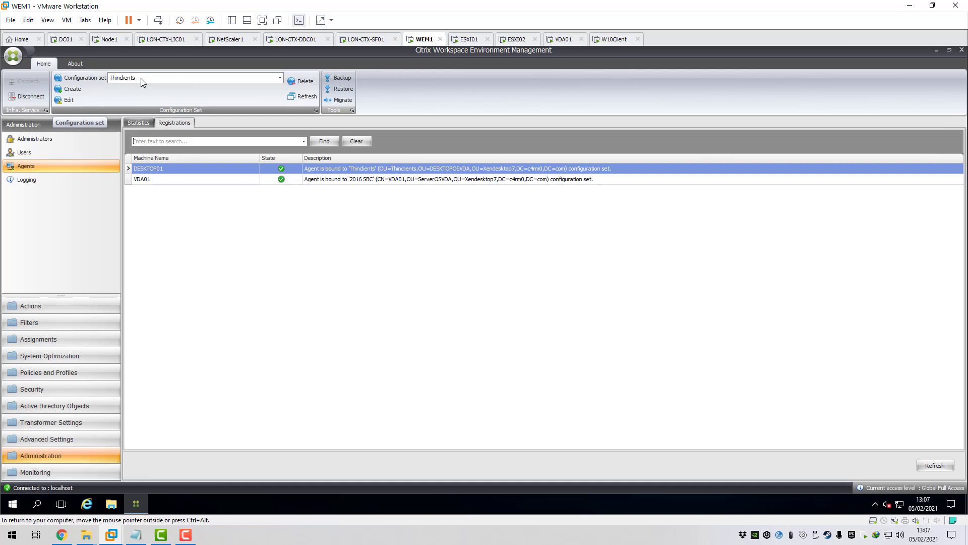
click(80, 406)
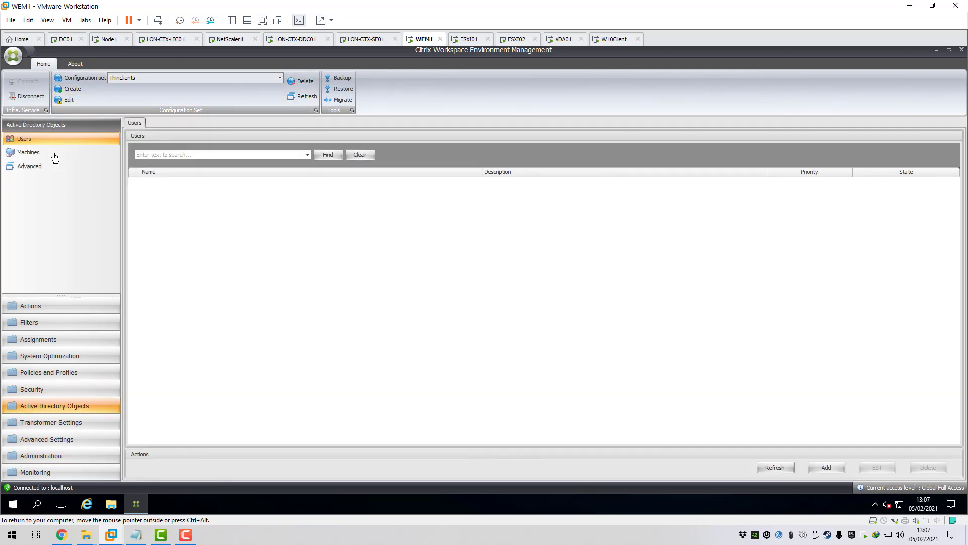
click(33, 157)
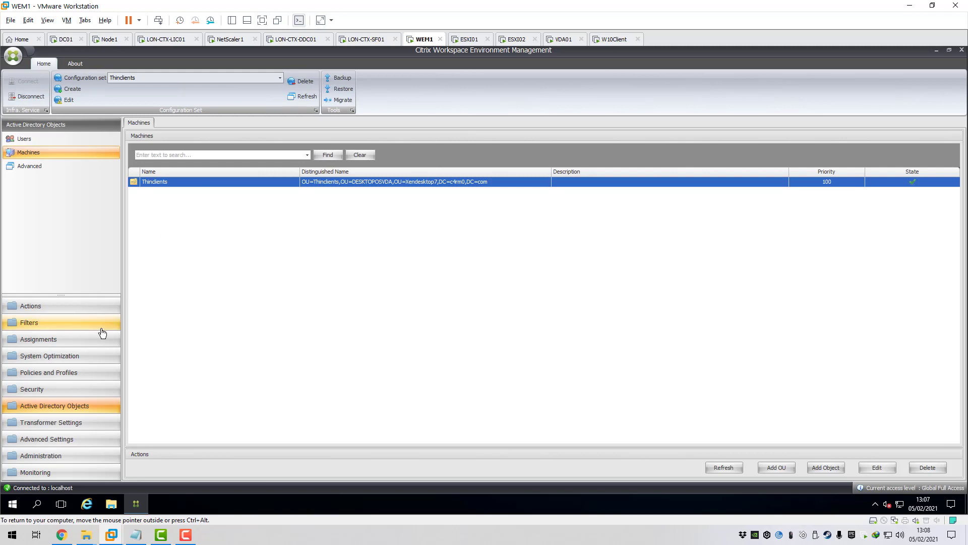
click(56, 426)
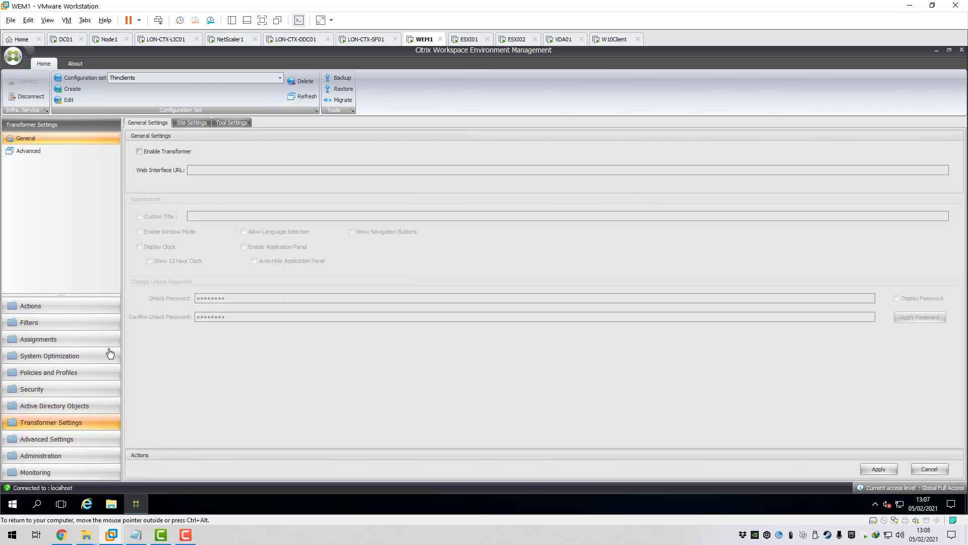
click(143, 151)
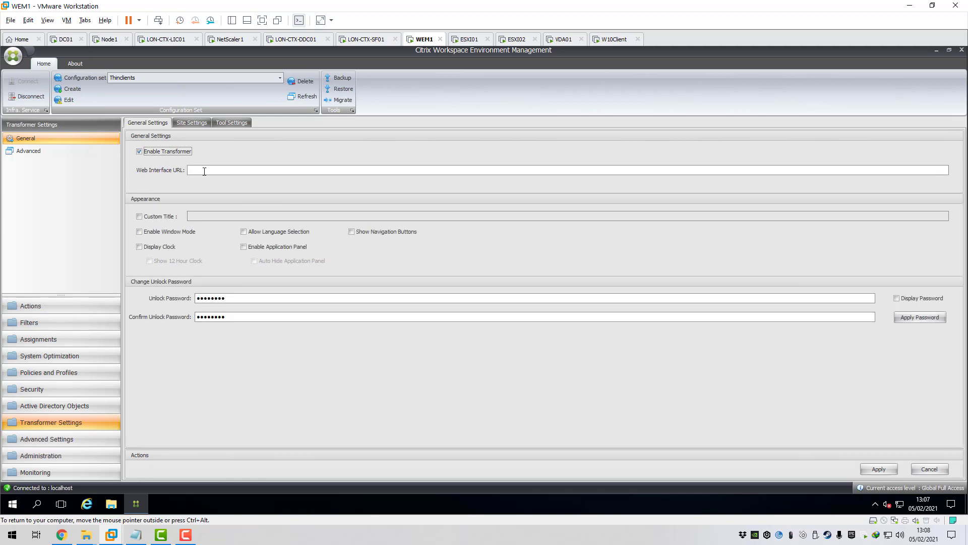
click(202, 170)
text(h)
text(ttps://storefront.com)
key(BackSpace)
text(4rm0.com/Citrix/c4rm0Web)
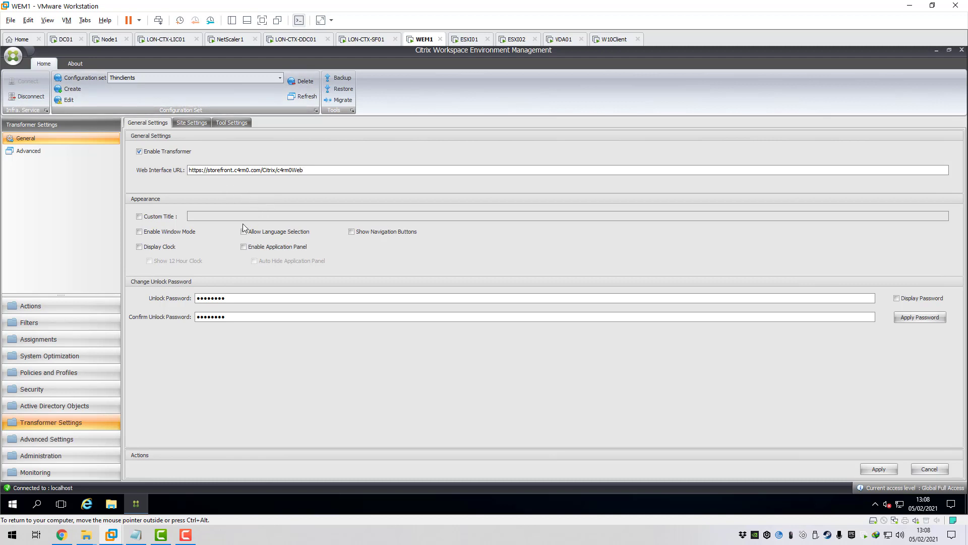
- Set custom title c4rm0 Kiosk and enable navigation buttons, application panel and clock
click(151, 217)
click(205, 216)
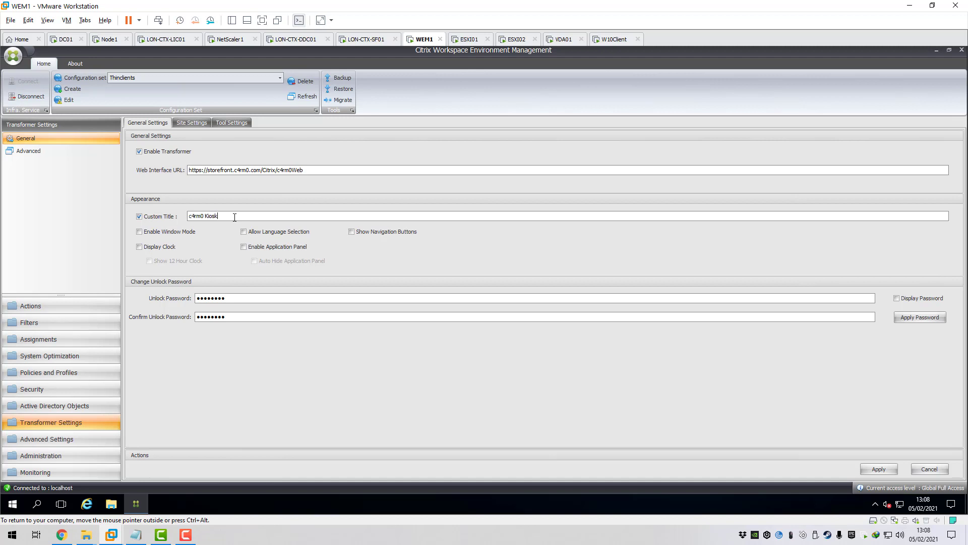
click(352, 234)
click(253, 247)
click(145, 249)
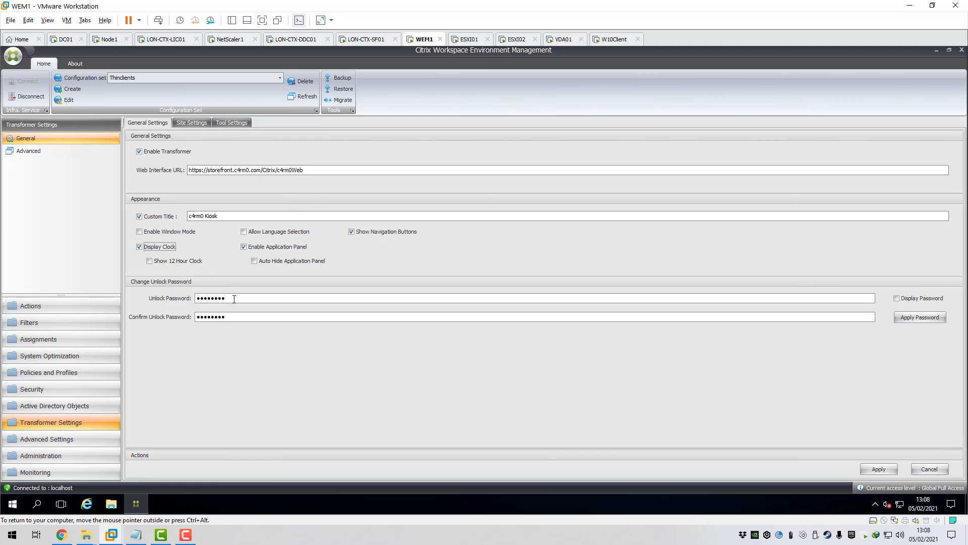
- Replace the kiosk unlock password and apply the General Settings
drag(234, 299, 197, 320)
key(BackSpace)
key(BackSpace)
click(221, 298)
text(Password)
click(235, 314)
text(Passwo)
click(869, 470)
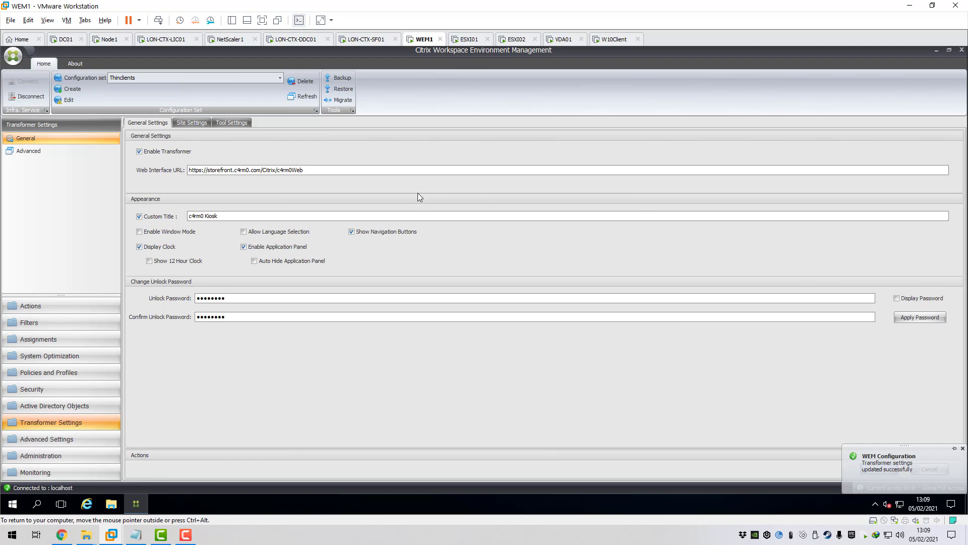
click(194, 124)
click(150, 151)
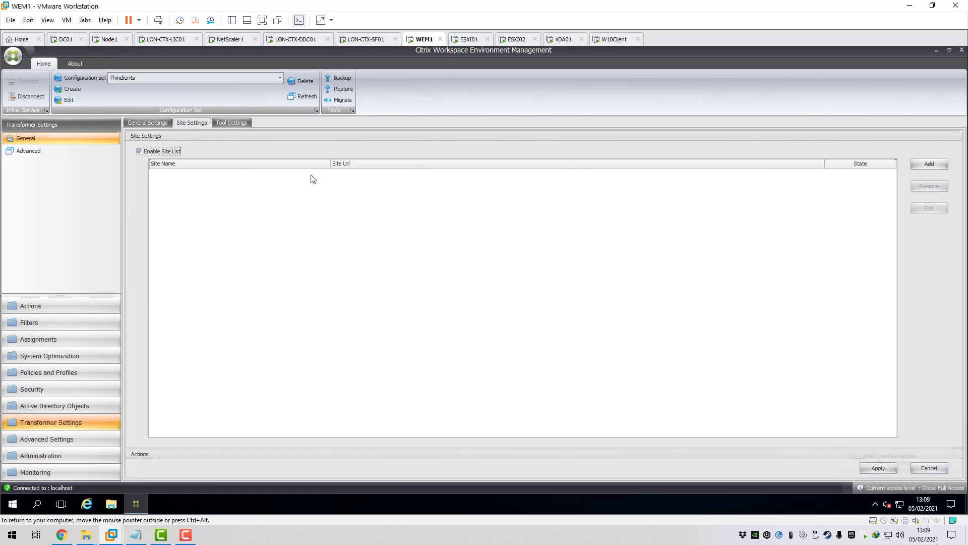
click(920, 170)
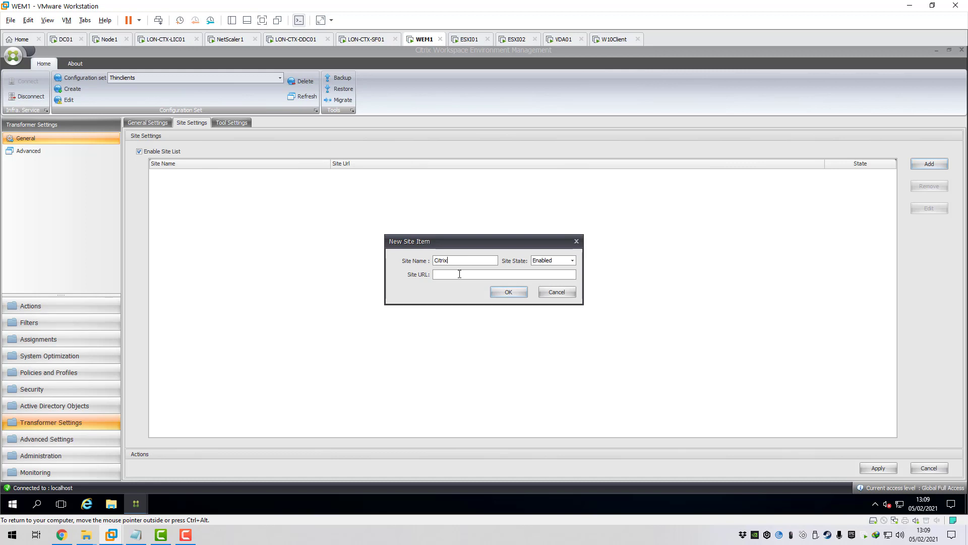
text(https://citrix.com)
click(510, 292)
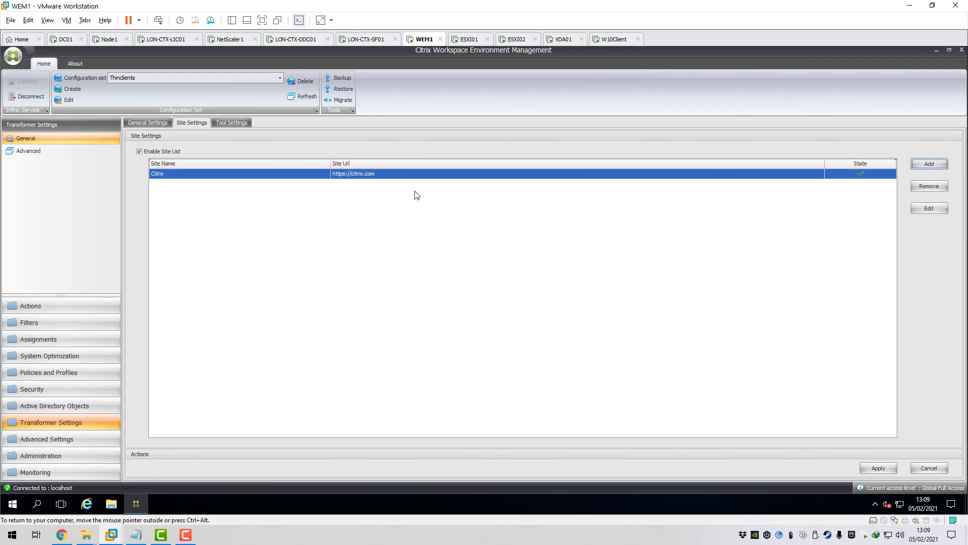
- Enable the tools list and start a new tool named Notepad
click(240, 123)
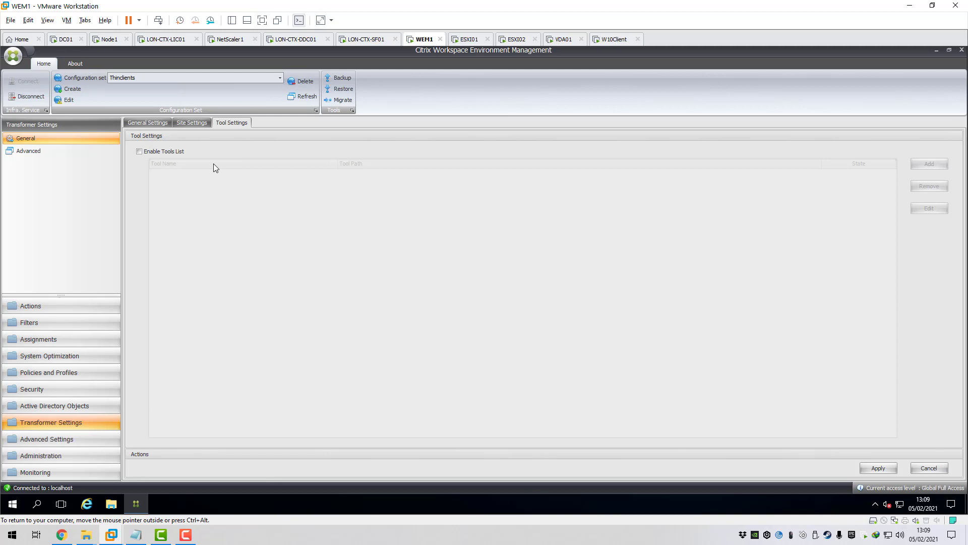
click(141, 152)
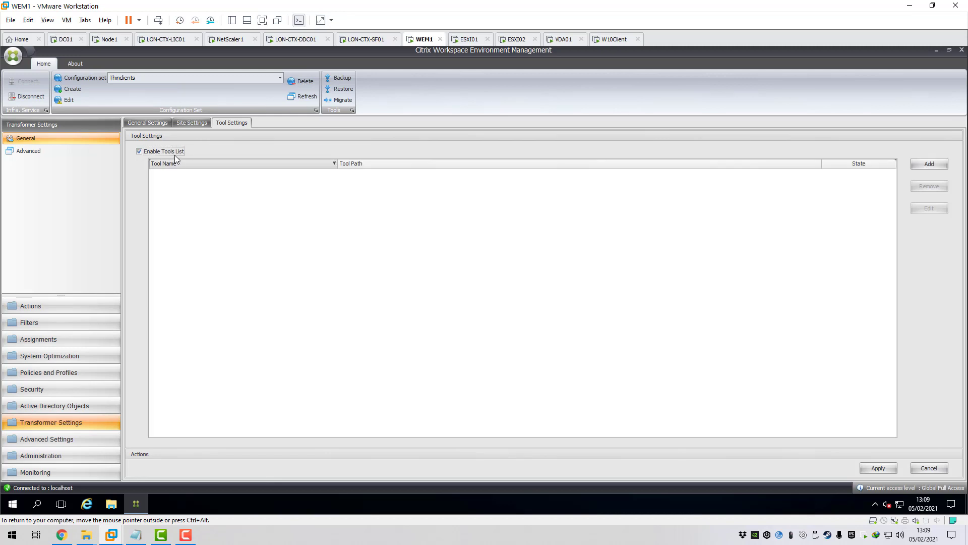
click(930, 164)
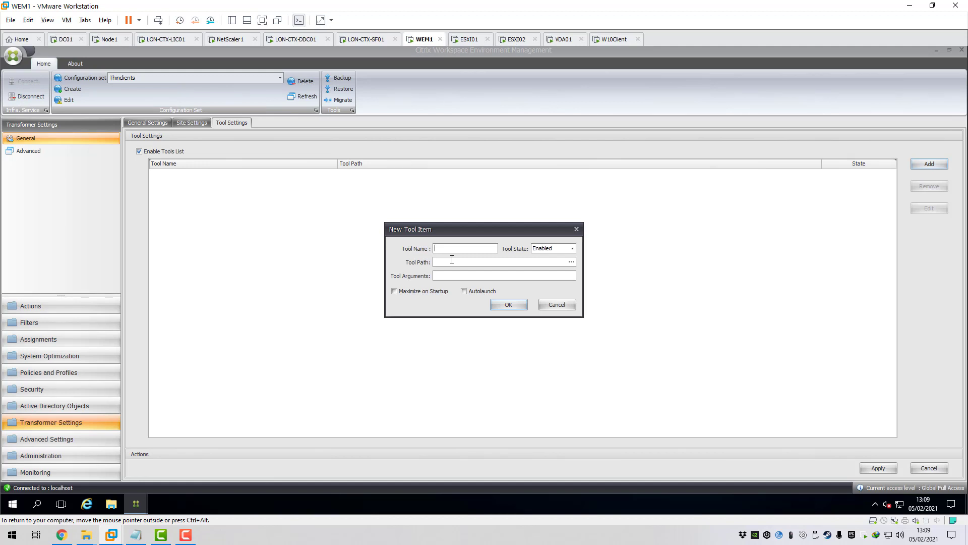
text(tepad)
- Point the Notepad tool to C:\Windows\notepad.exe and apply the tool settings
click(571, 261)
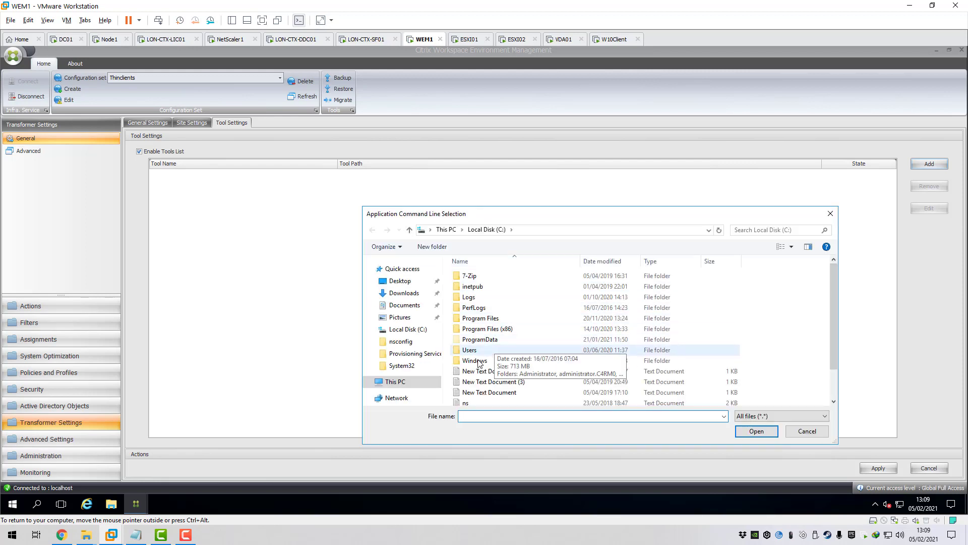
double_click(506, 353)
scroll(505, 357, down, 13)
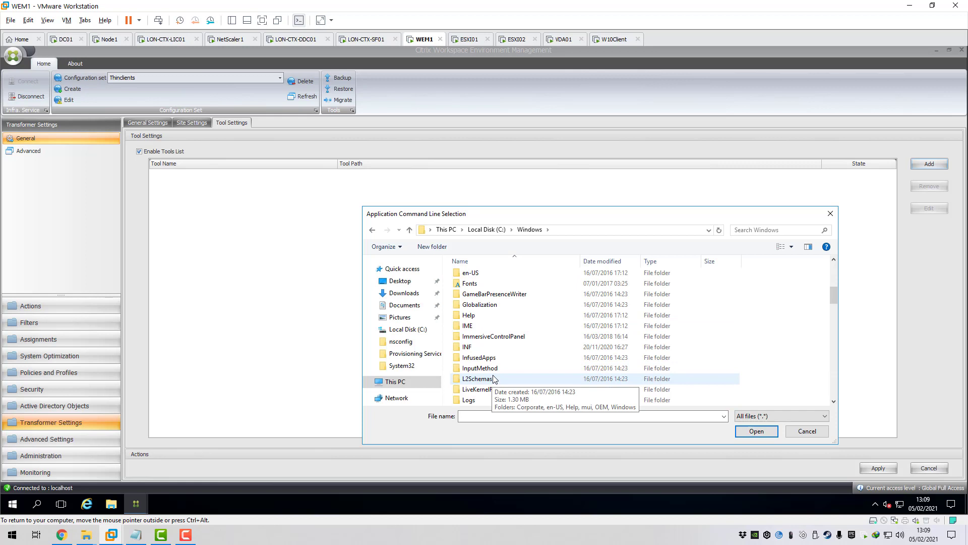
scroll(498, 381, down, 8)
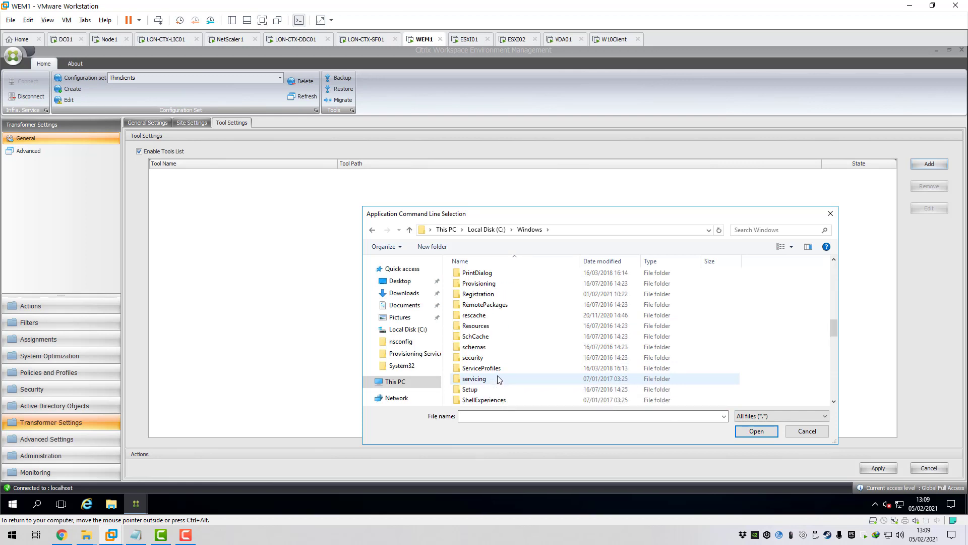
scroll(494, 379, down, 2)
click(476, 380)
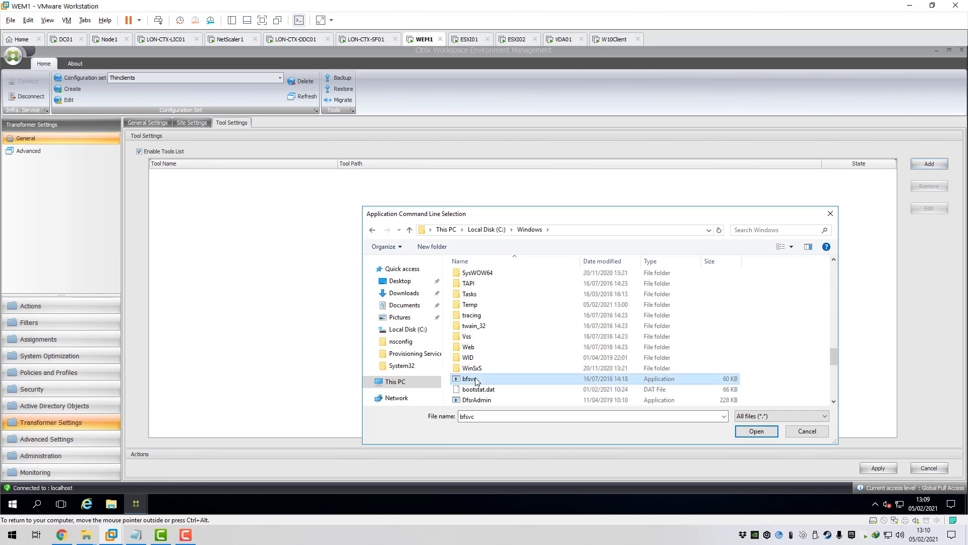
key(n)
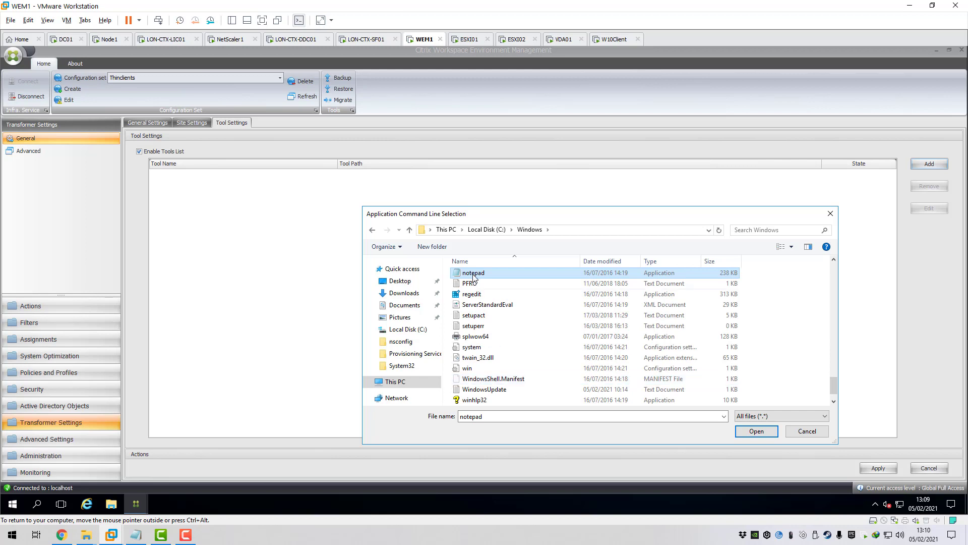
double_click(479, 278)
click(506, 304)
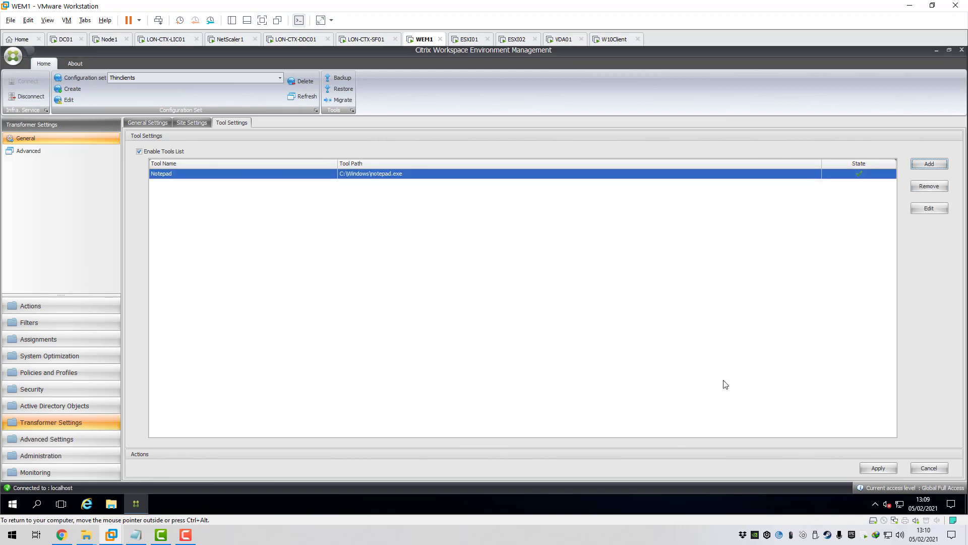
click(877, 469)
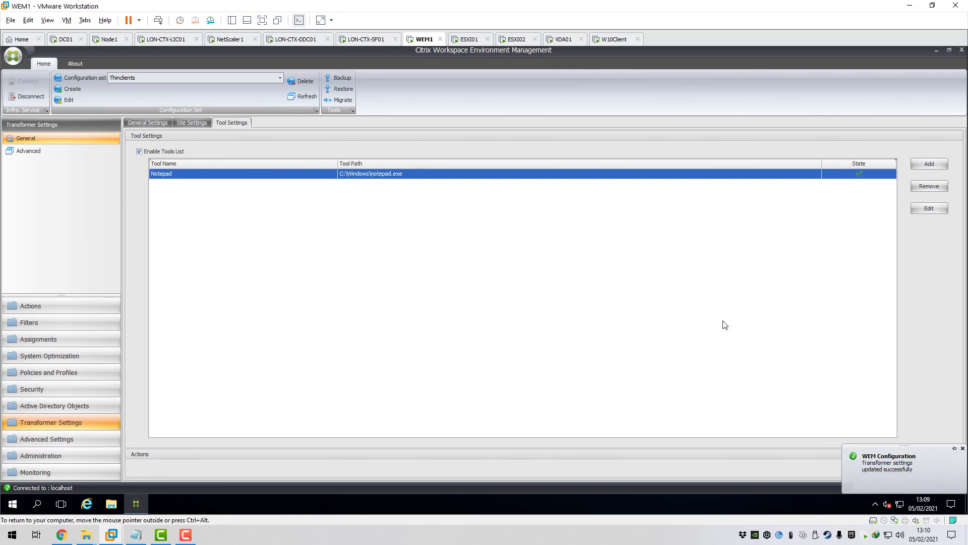
click(198, 125)
click(225, 125)
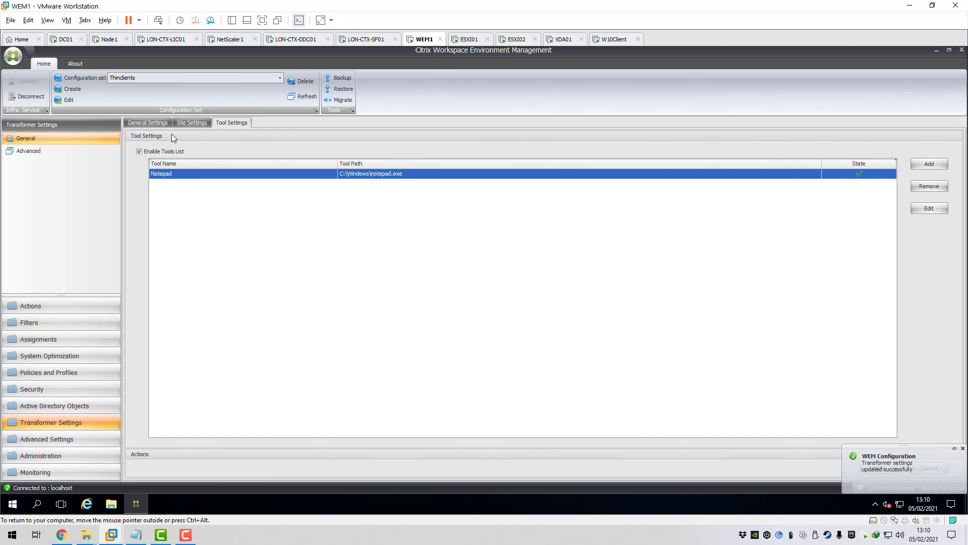
- In Advanced settings, tick Hide Kiosk While Citrix Session, Hide Taskbar & Start Button, Suppress Script Errors
click(186, 123)
click(33, 151)
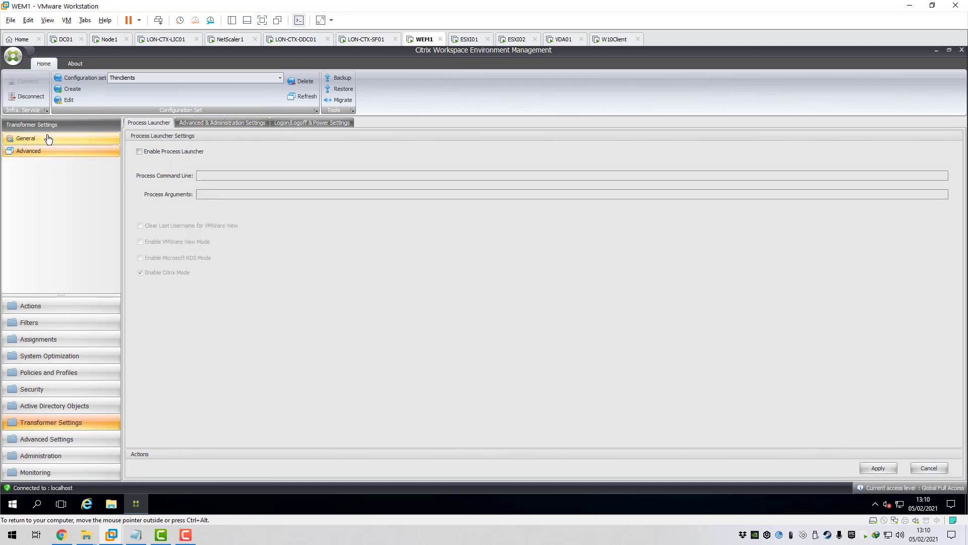
click(216, 123)
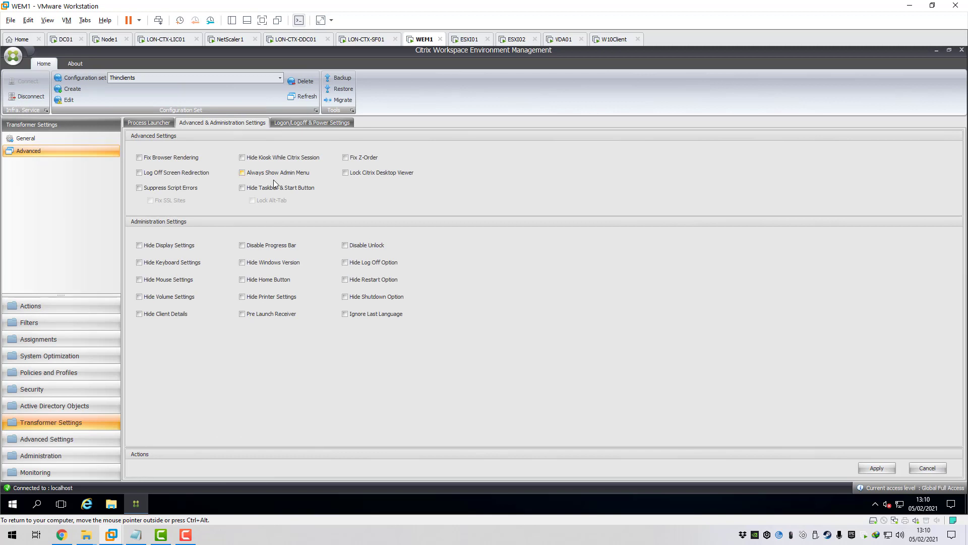
click(270, 159)
click(248, 188)
click(143, 189)
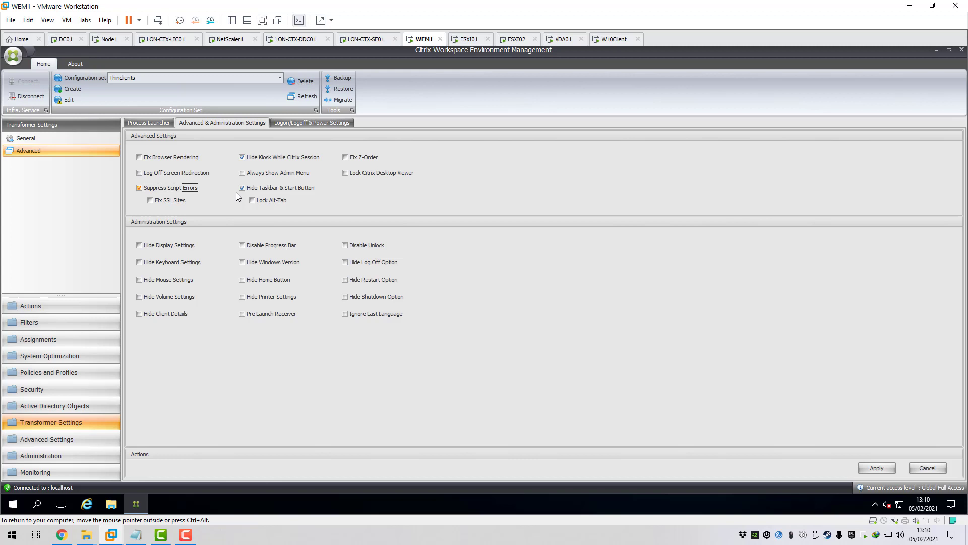
- Enable autologon with the thin-client account's user name, password and domain c4rm0.com
click(294, 123)
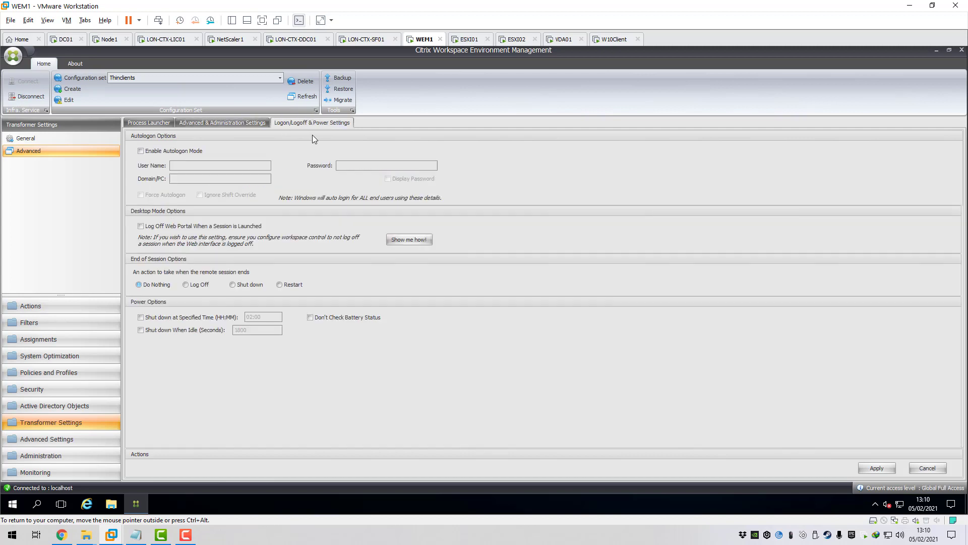
click(141, 151)
click(195, 165)
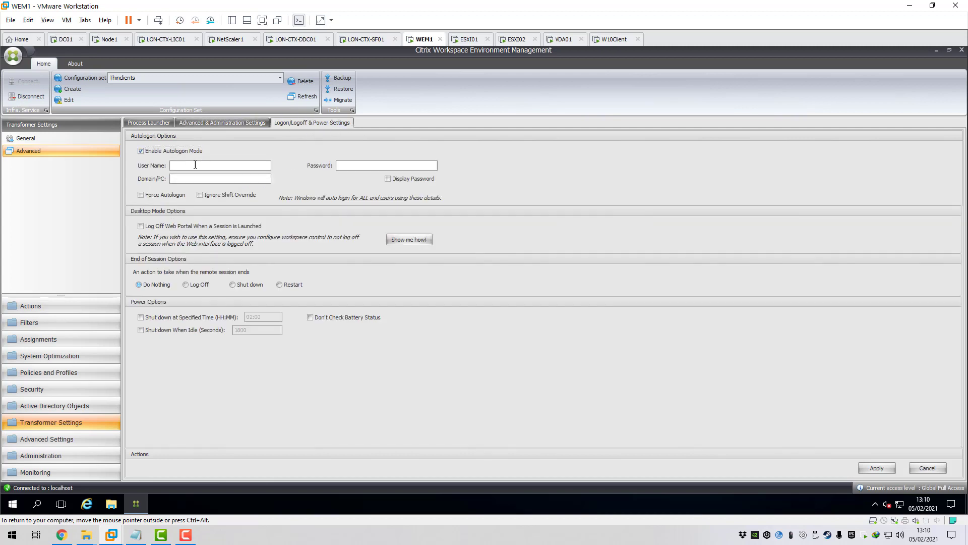
text(thinclientPassword)
click(222, 179)
text(c4rm0.com)
- Set End of Session to Restart, leave scheduled shutdown off, and apply
click(281, 285)
click(148, 319)
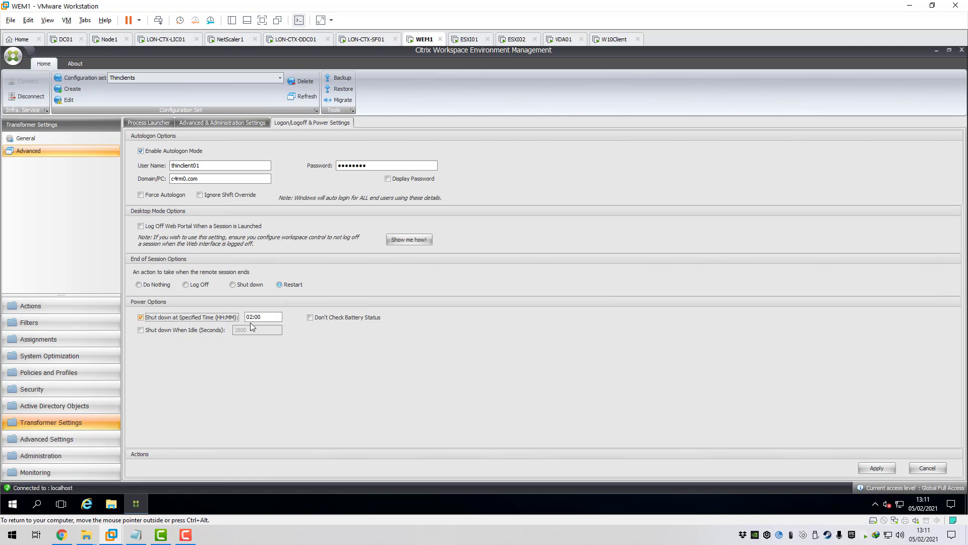
click(158, 318)
click(877, 468)
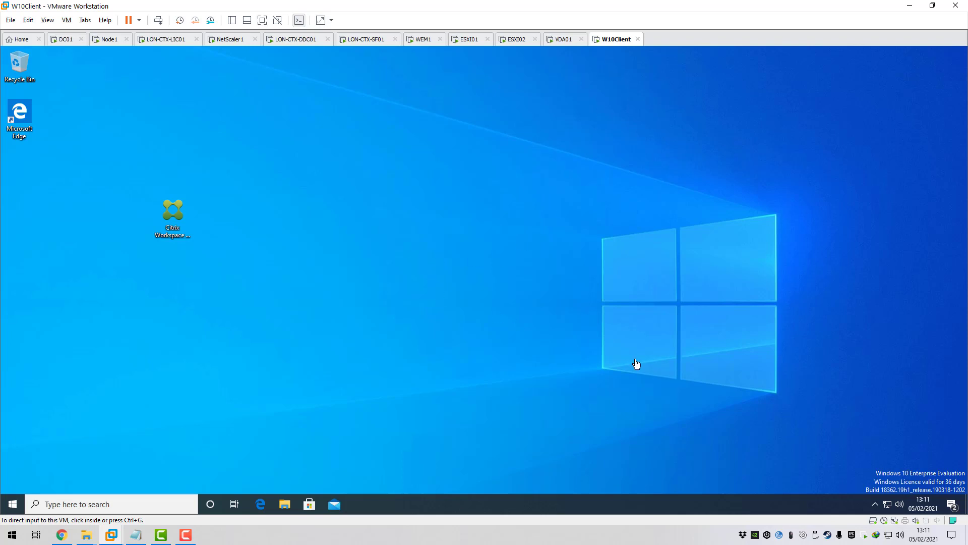
- Show the hidden tray icons, then switch user and sign in as the thin-client account
click(874, 504)
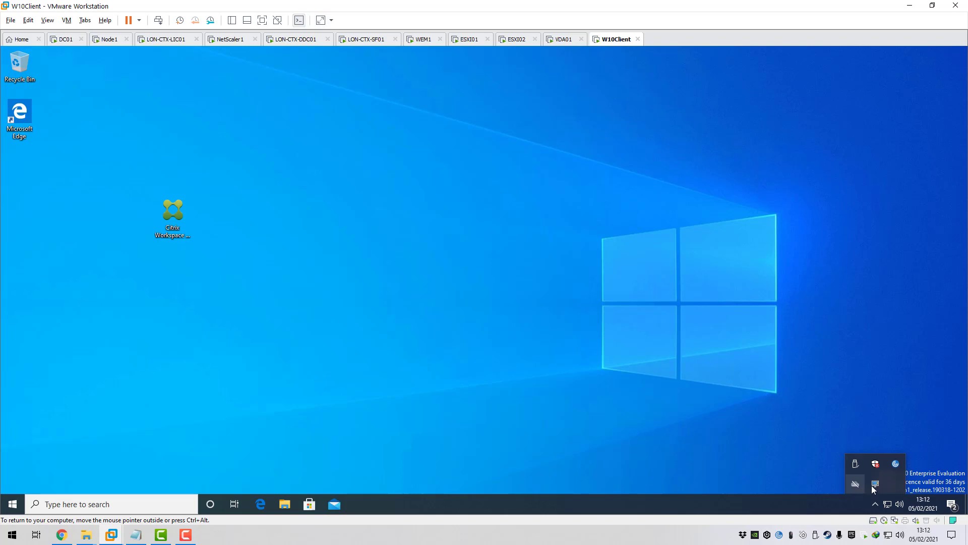
click(539, 444)
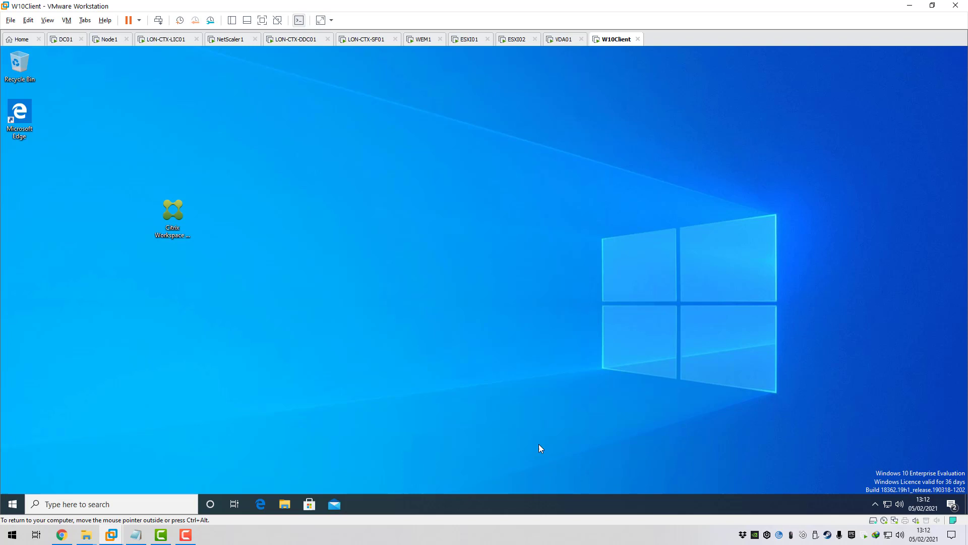
click(12, 504)
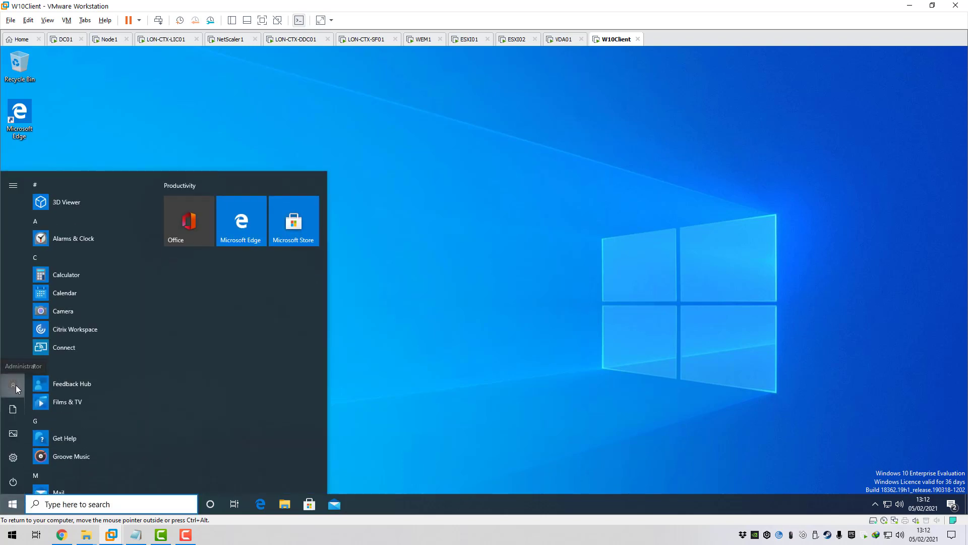
click(15, 385)
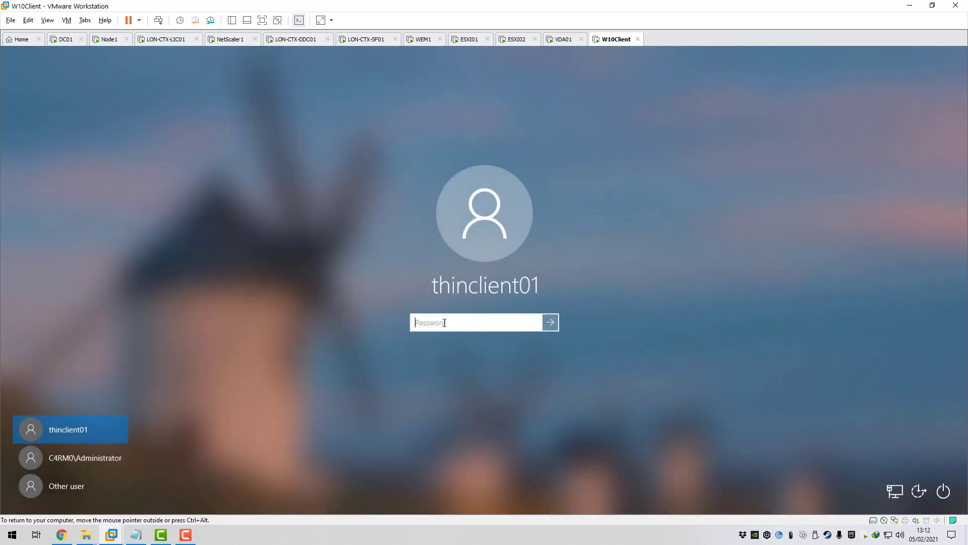
text(*********)
key(Return)
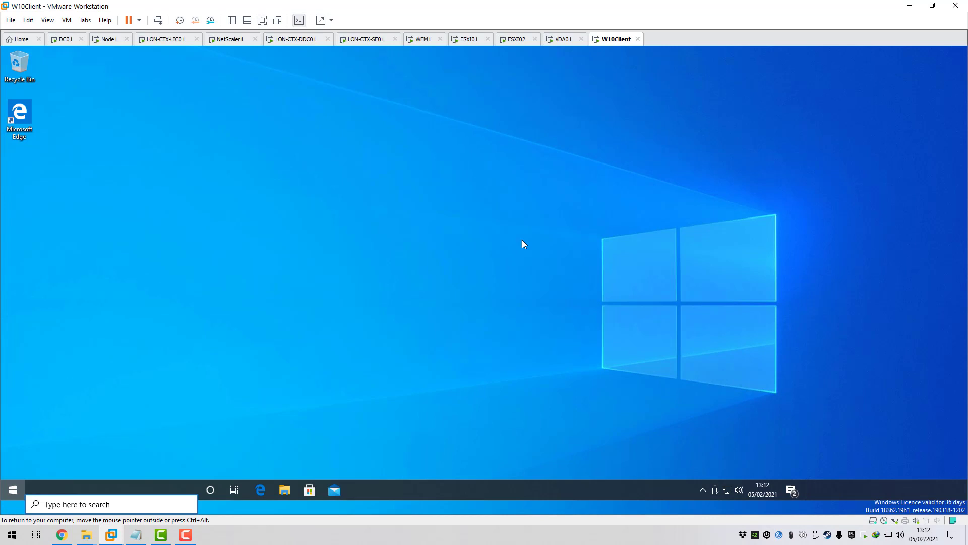
key(super)
key(super)
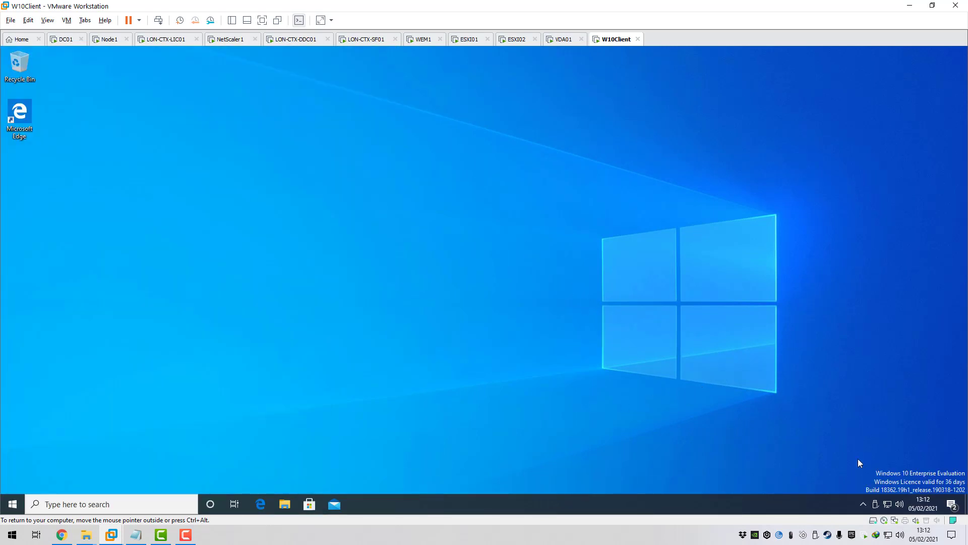
- Refresh all environment settings from the WEM Agent tray icon, confirming with Yes
click(864, 503)
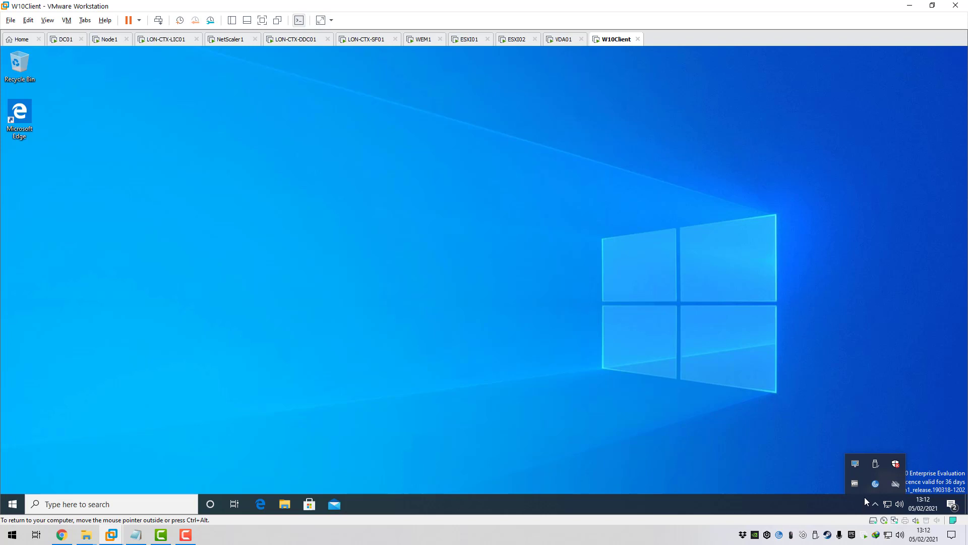
right_click(855, 463)
click(799, 423)
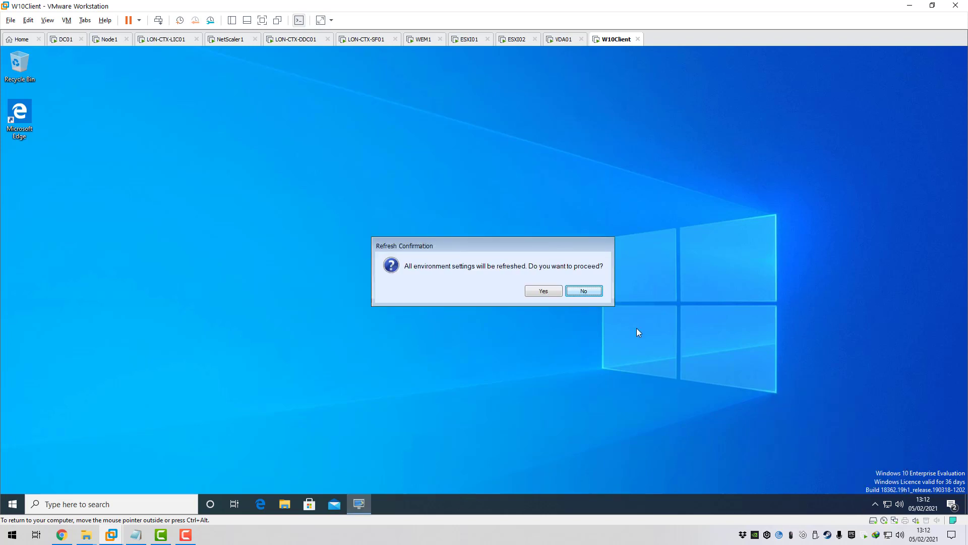
click(536, 292)
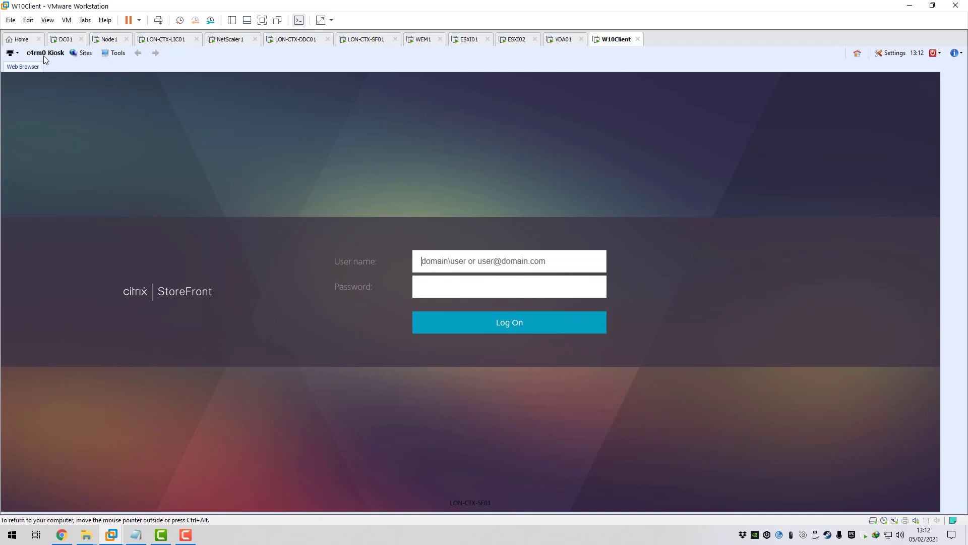
click(88, 60)
click(91, 70)
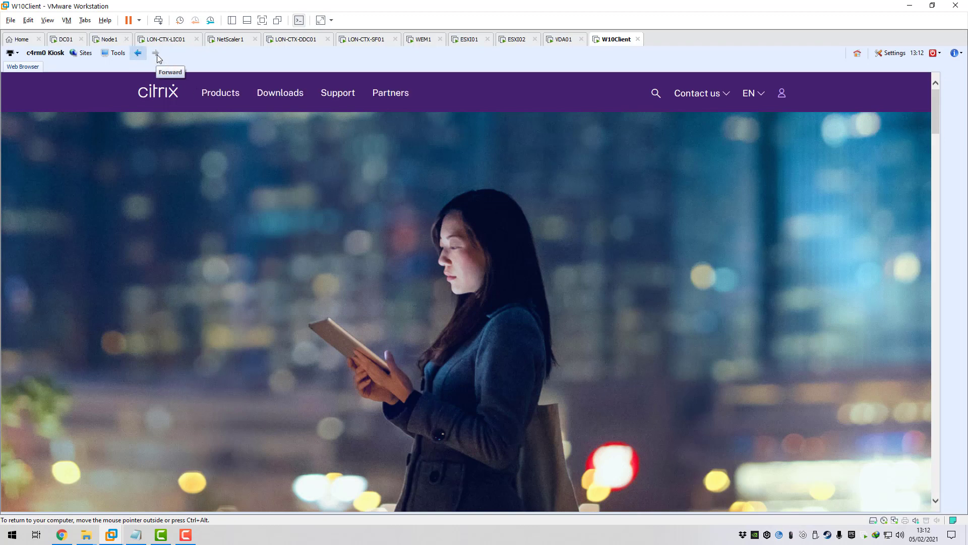
click(138, 53)
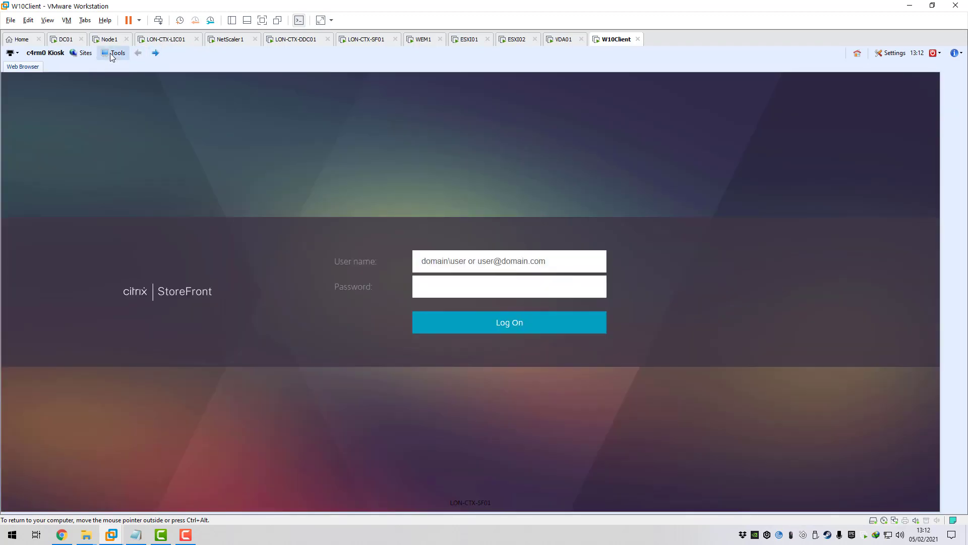
click(116, 53)
click(119, 68)
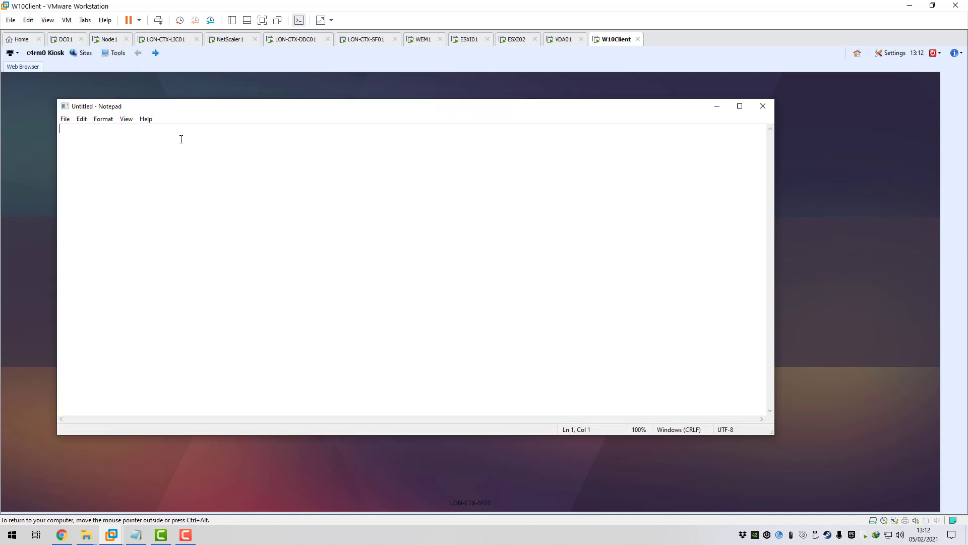
click(762, 106)
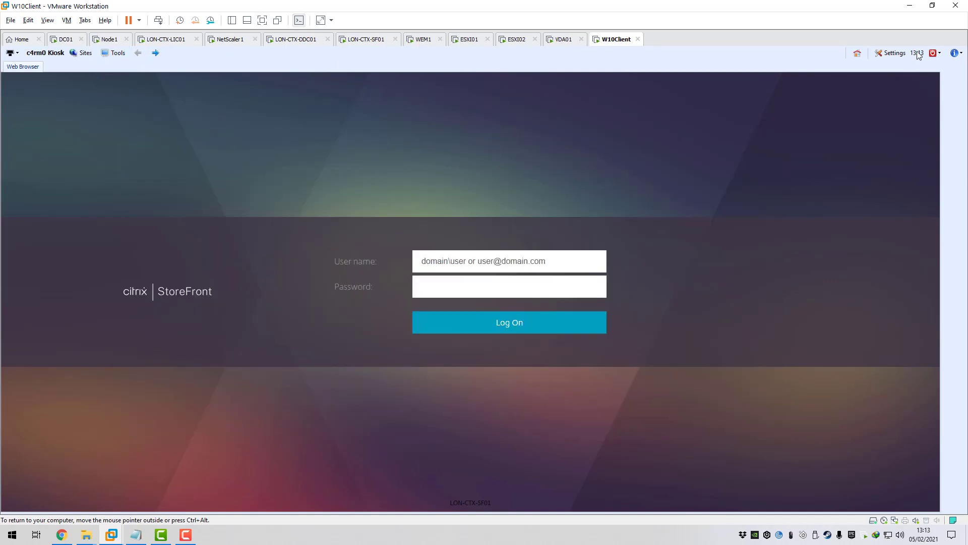
click(939, 53)
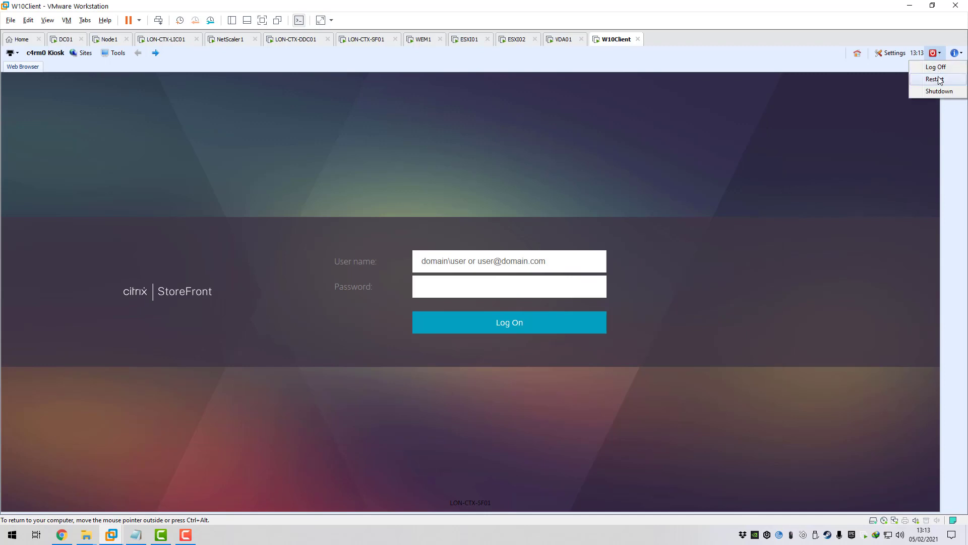
click(762, 59)
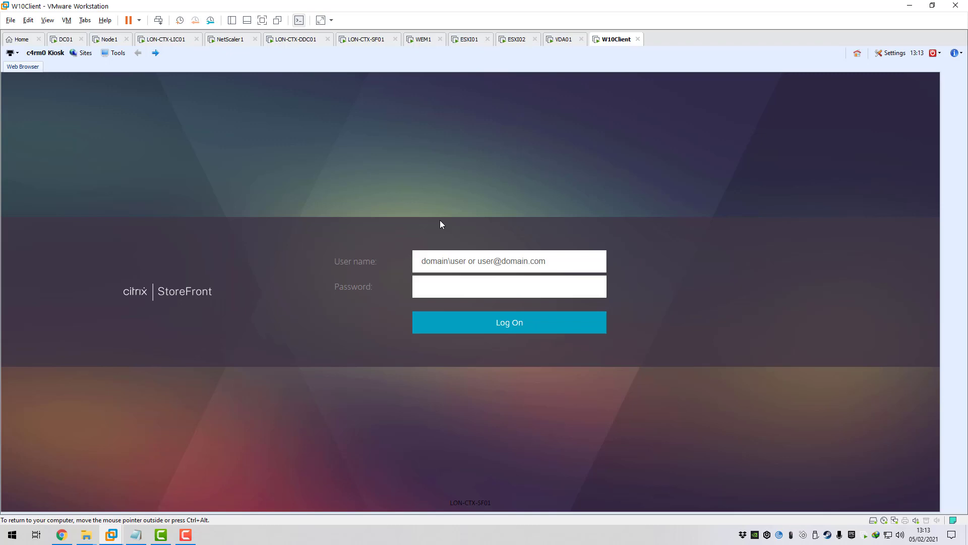
- Sign in to StoreFront with the test user's name and password
click(436, 262)
text(johnctest)
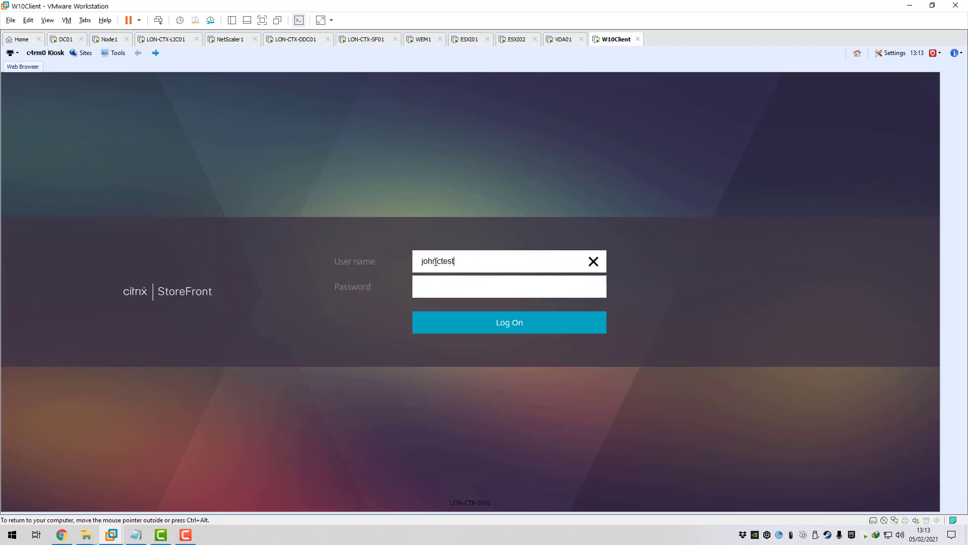
key(Tab)
text(Password1)
key(Return)
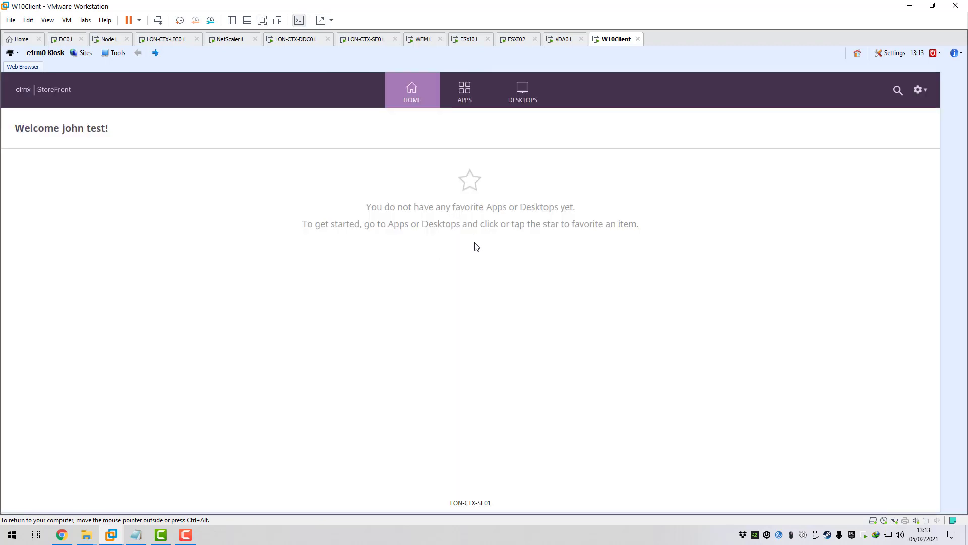
- Browse the Apps and Desktops lists, then launch the 2016 Desktop
click(474, 110)
click(520, 103)
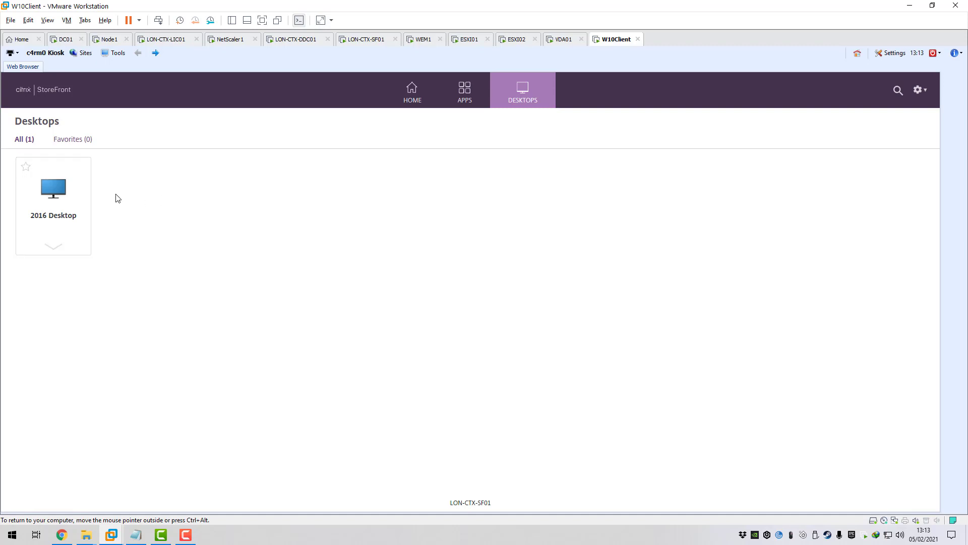
click(454, 101)
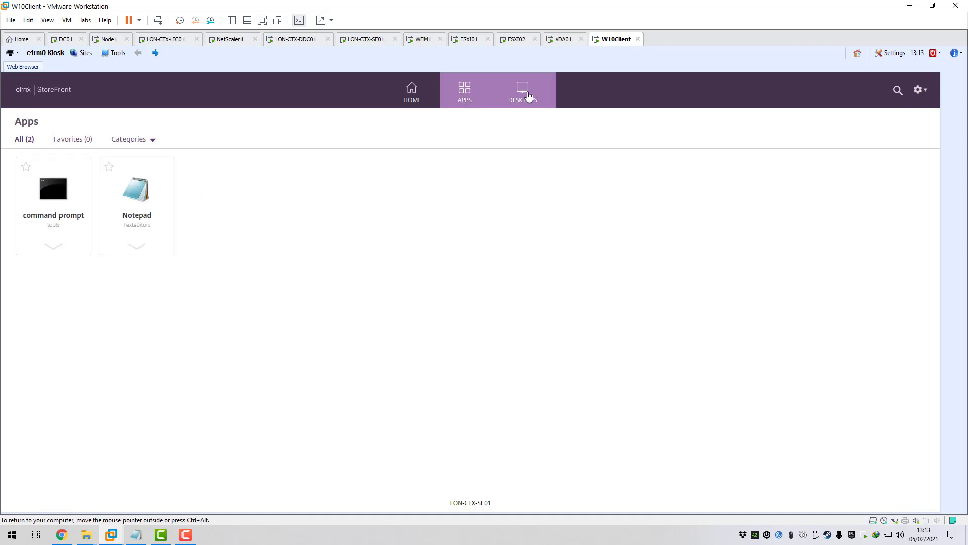
click(526, 95)
click(65, 191)
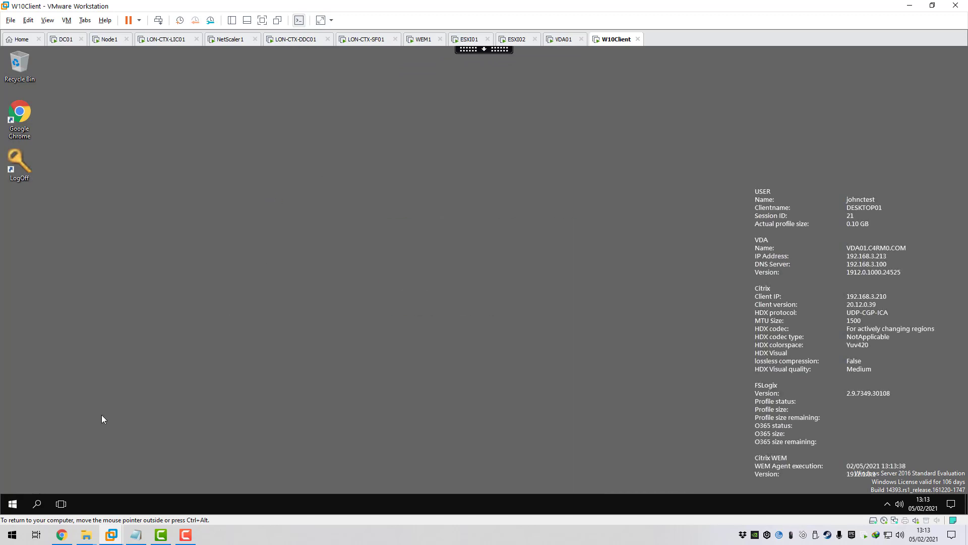
- Inspect the Office2016 and Browsers Start menu folders, then log off via the LogOff desktop icon
click(12, 504)
click(292, 300)
click(13, 503)
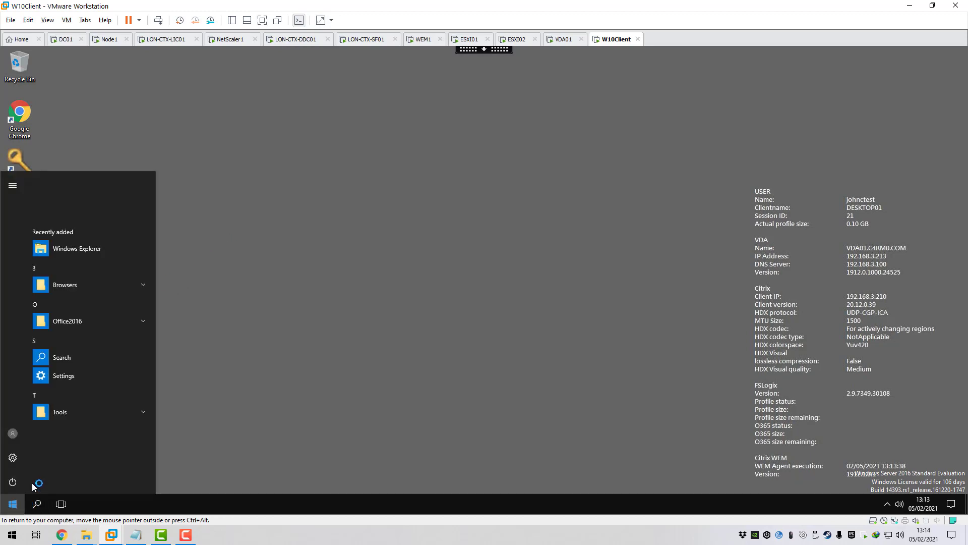
click(93, 325)
click(86, 246)
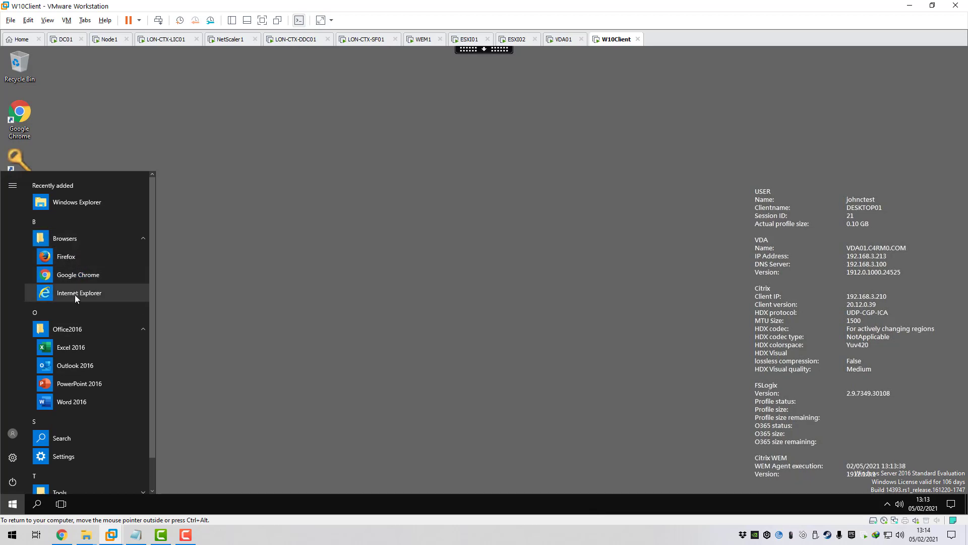
click(275, 289)
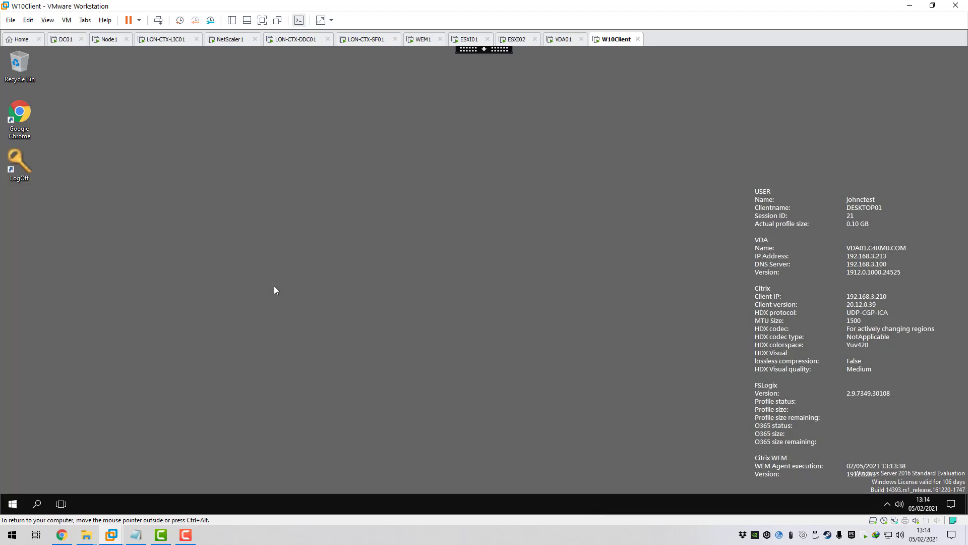
double_click(19, 166)
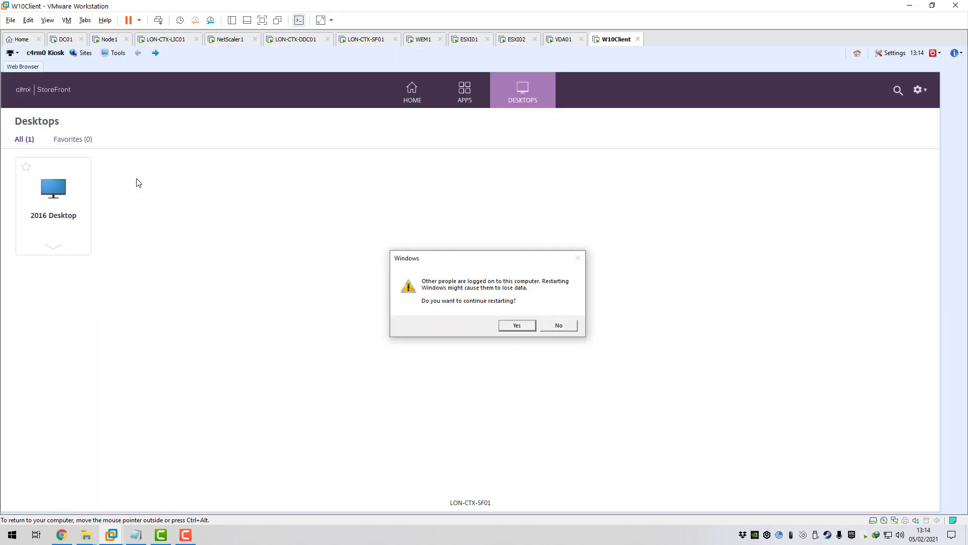
- Confirm the restart despite other users being logged on
click(518, 326)
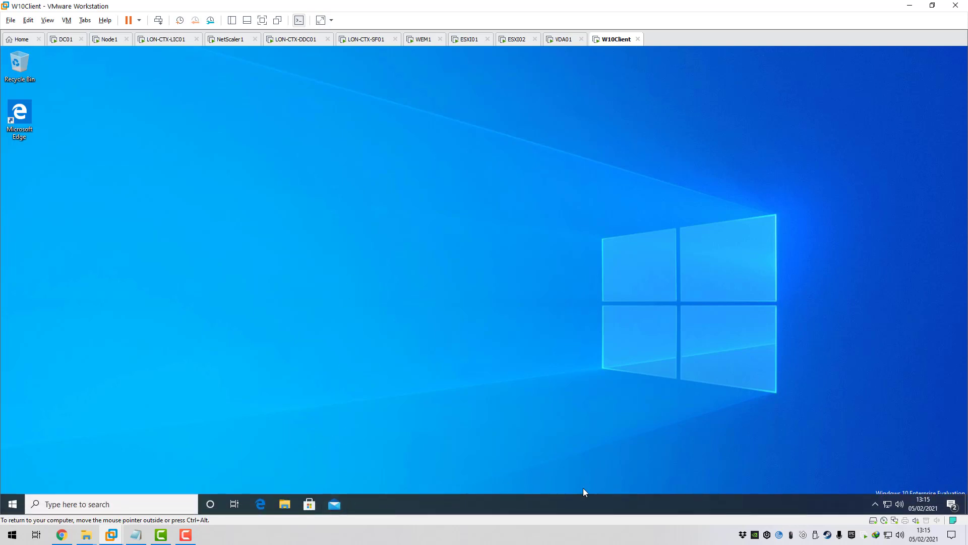
- Refresh the WEM Agent environment settings from the hidden tray icon and confirm with Yes
click(876, 504)
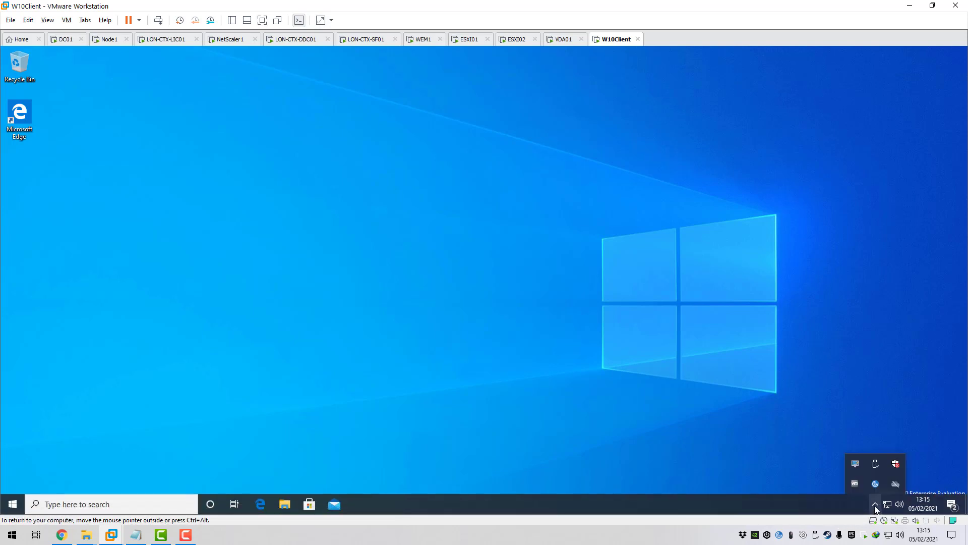
right_click(857, 465)
click(816, 424)
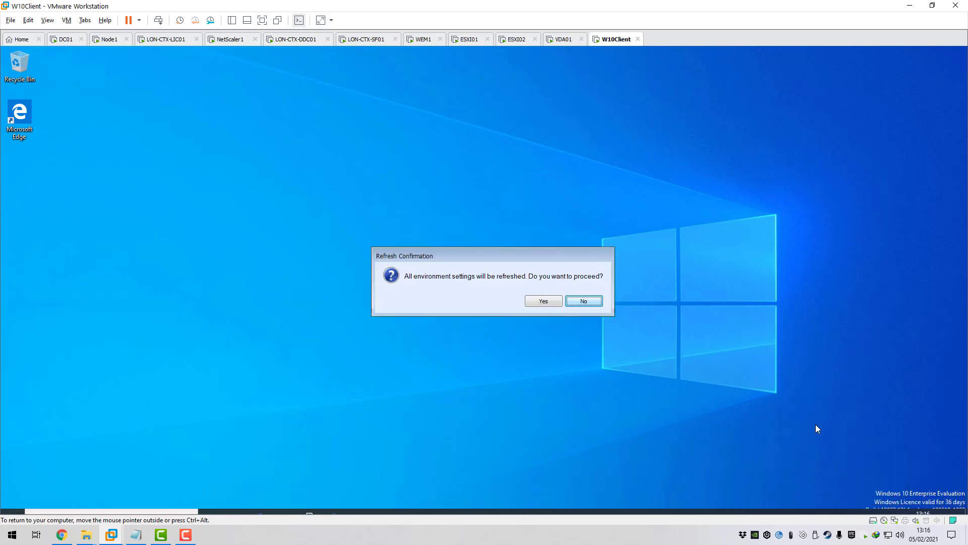
click(546, 301)
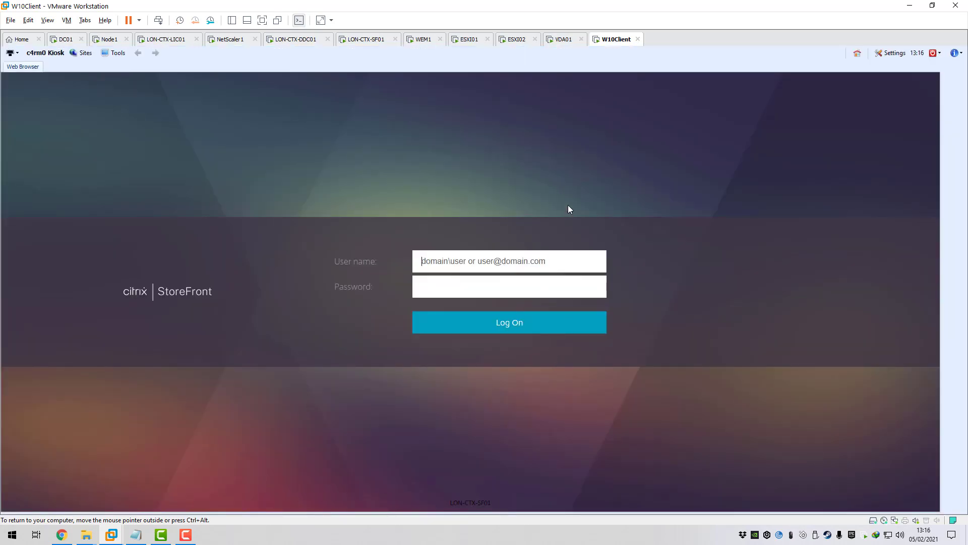
- Restart the thin client from the kiosk's power menu and confirm
click(939, 53)
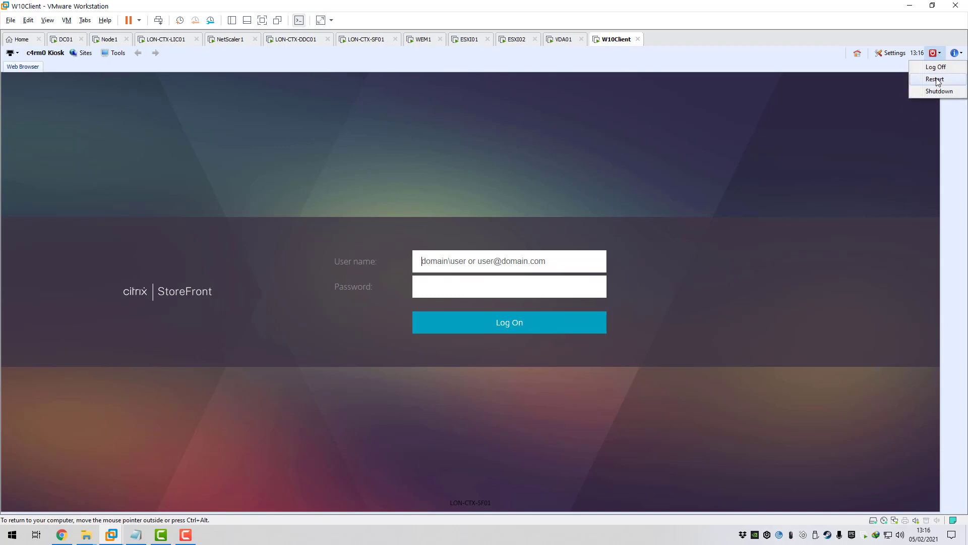
click(936, 79)
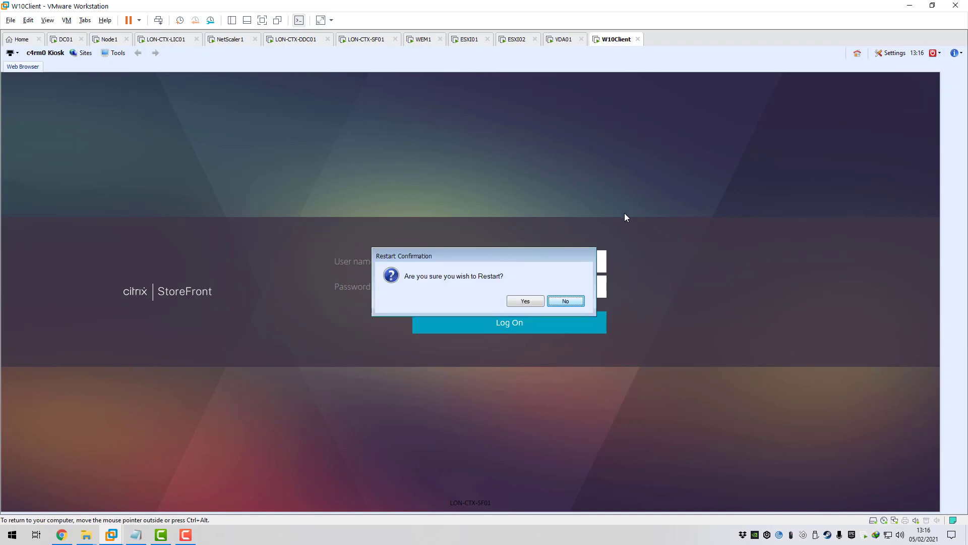
click(525, 301)
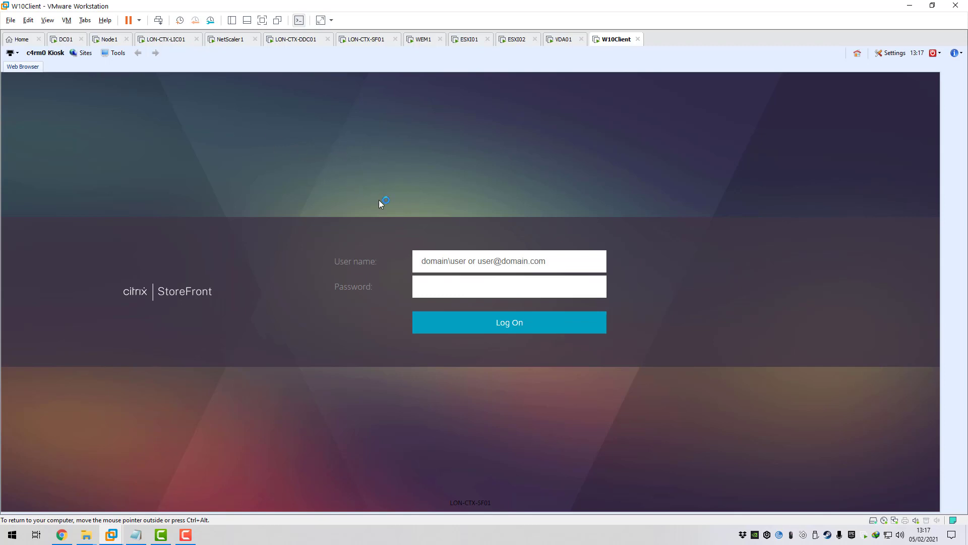
click(454, 261)
text(c4rm0)
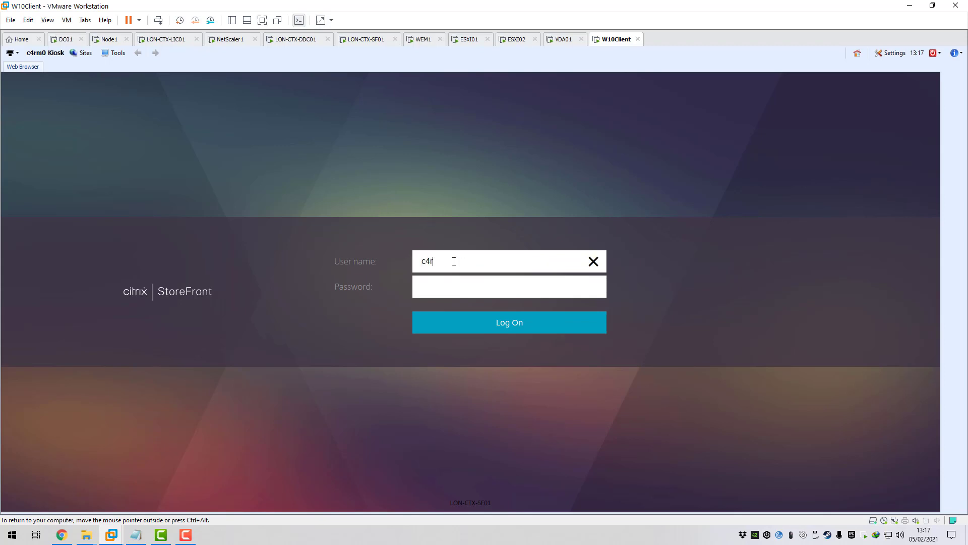
key(BackSpace)
key(BackSpace)
key(BackSpace)
key(BackSpace)
key(BackSpace)
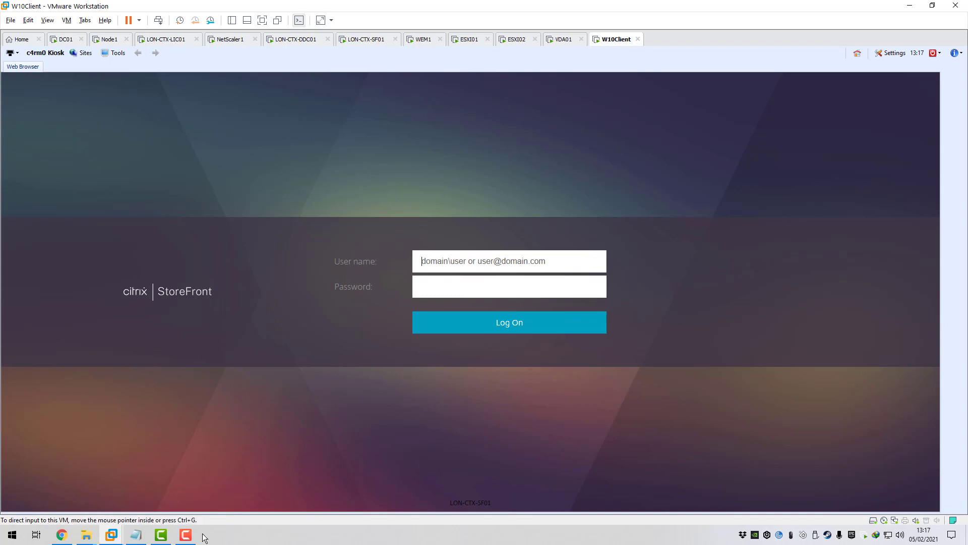
click(185, 535)
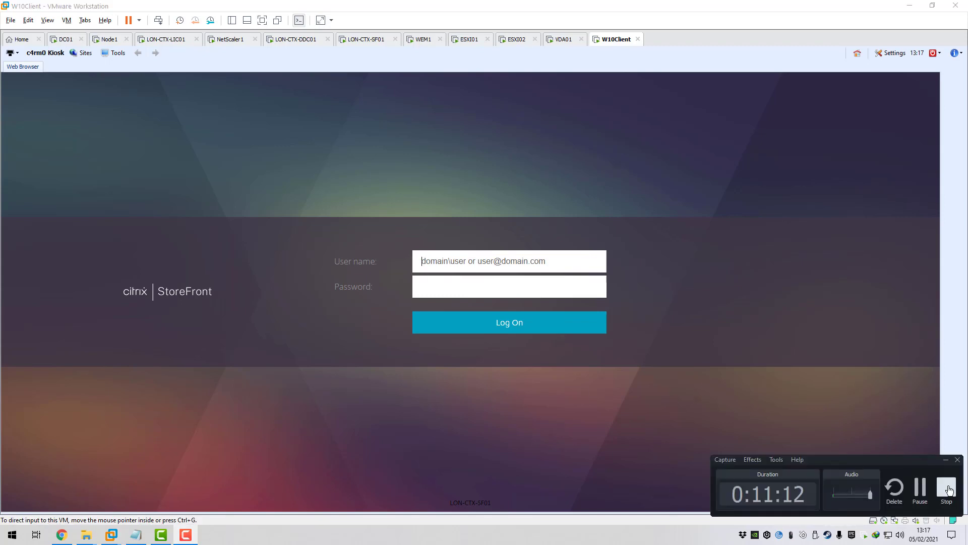